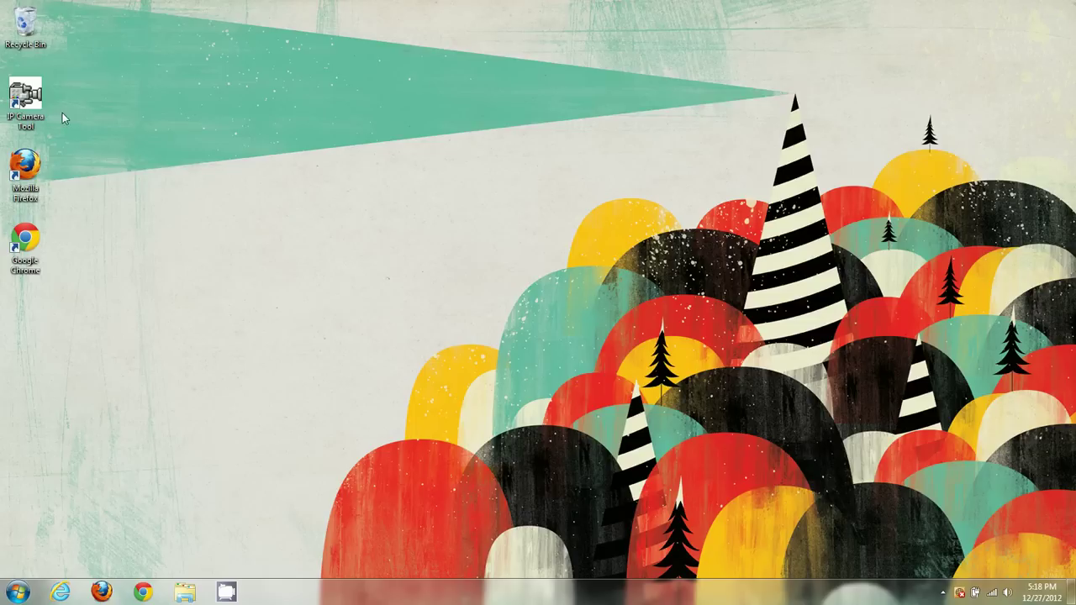
click(34, 102)
double_click(35, 102)
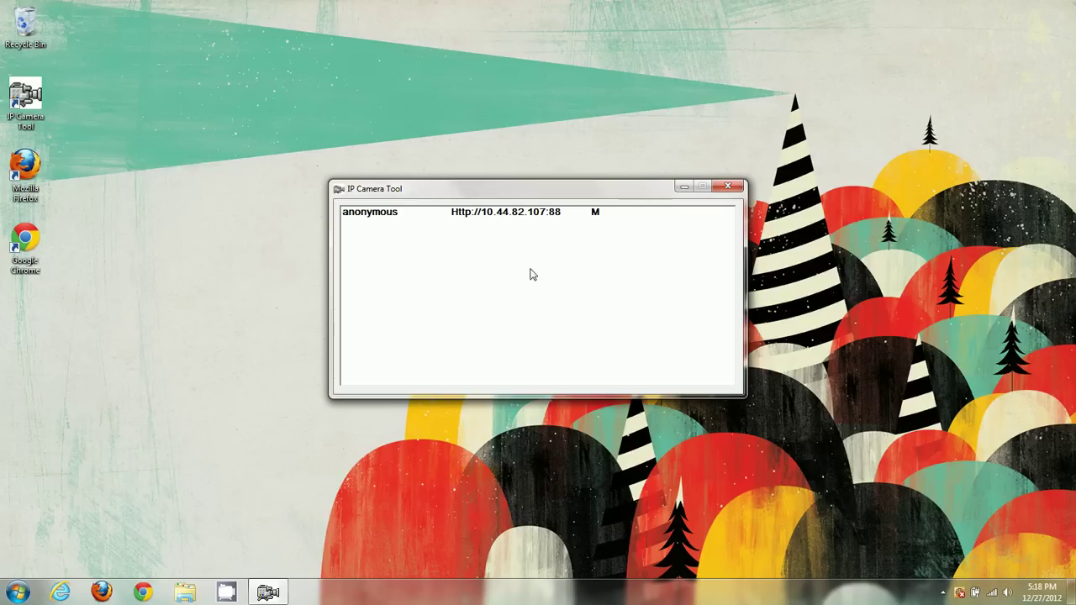
click(556, 215)
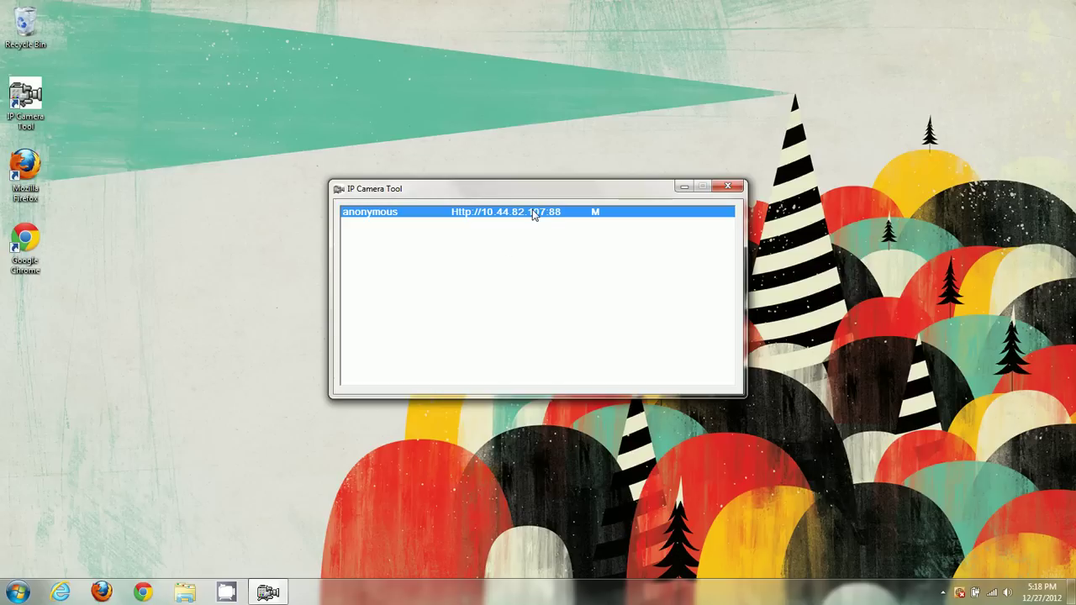
Open the camera's web page at 10.44.82.107:88, log in with its password, and enter Settings.
double_click(544, 214)
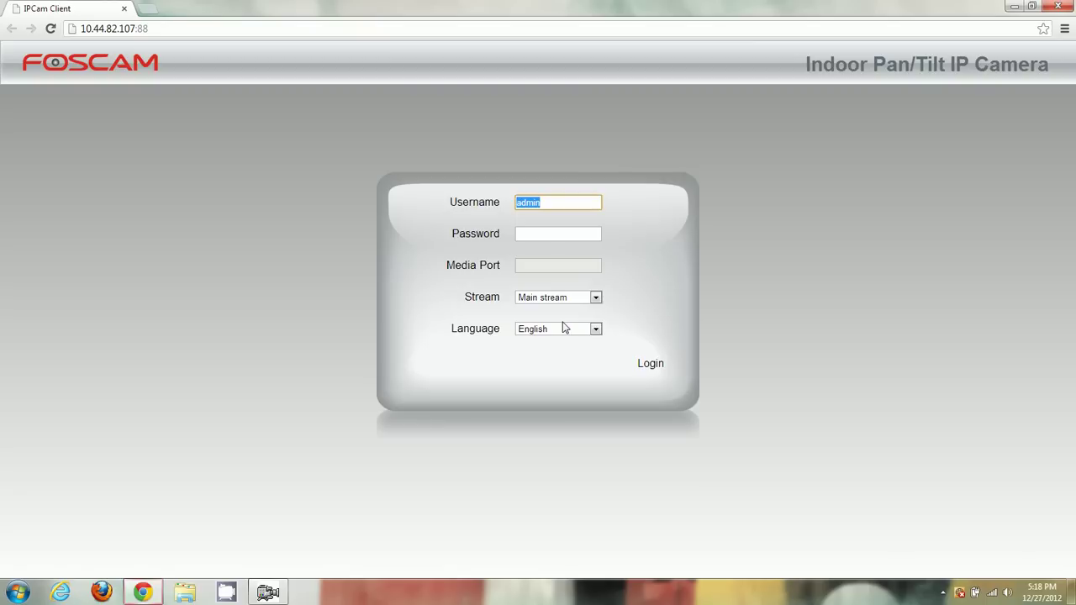
click(556, 236)
text(••••••)
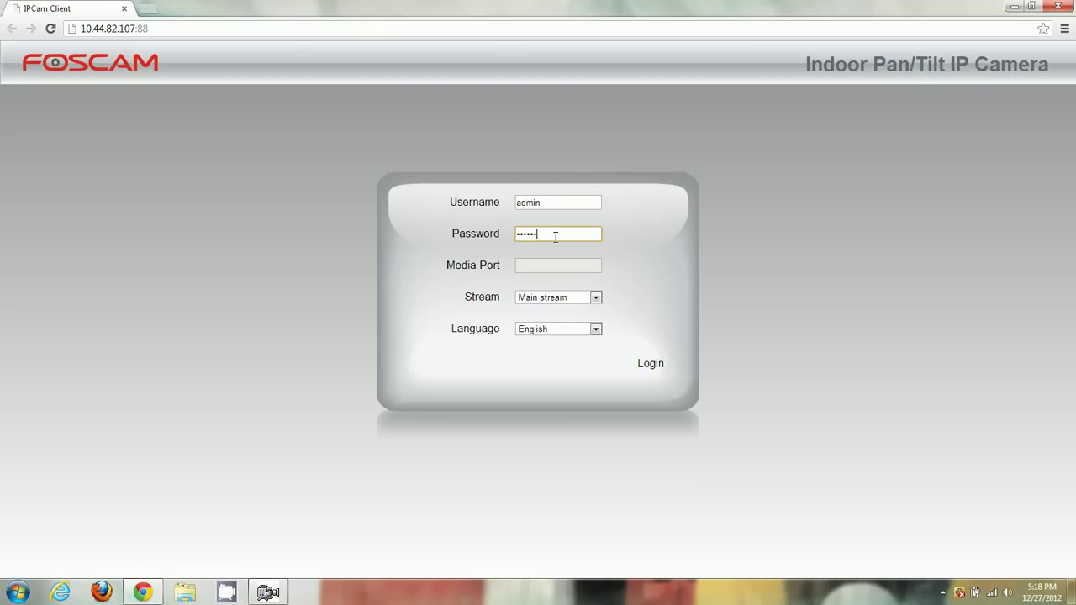
click(620, 370)
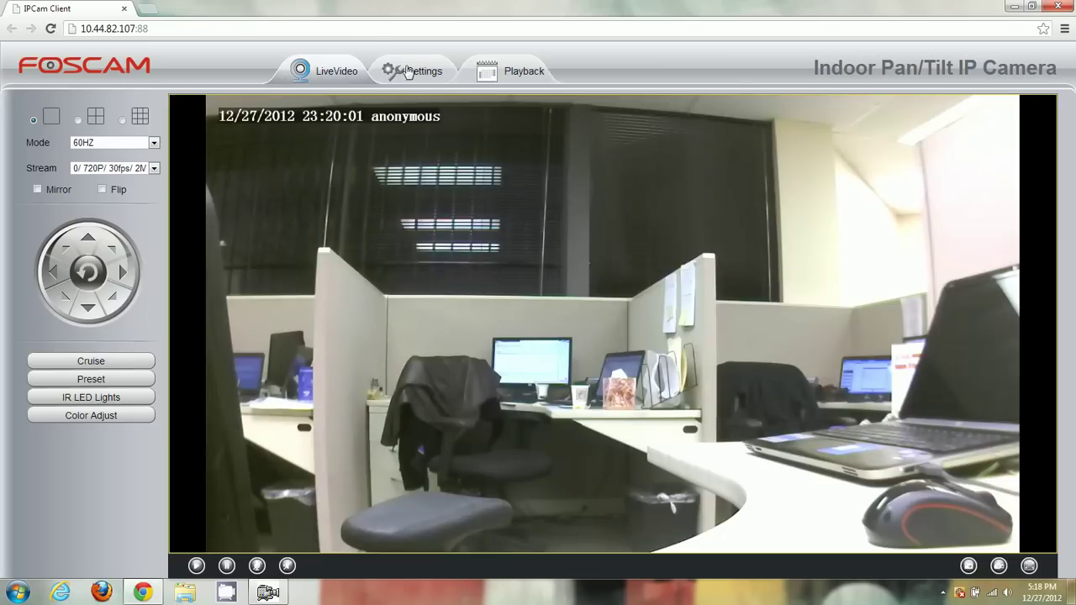
click(425, 72)
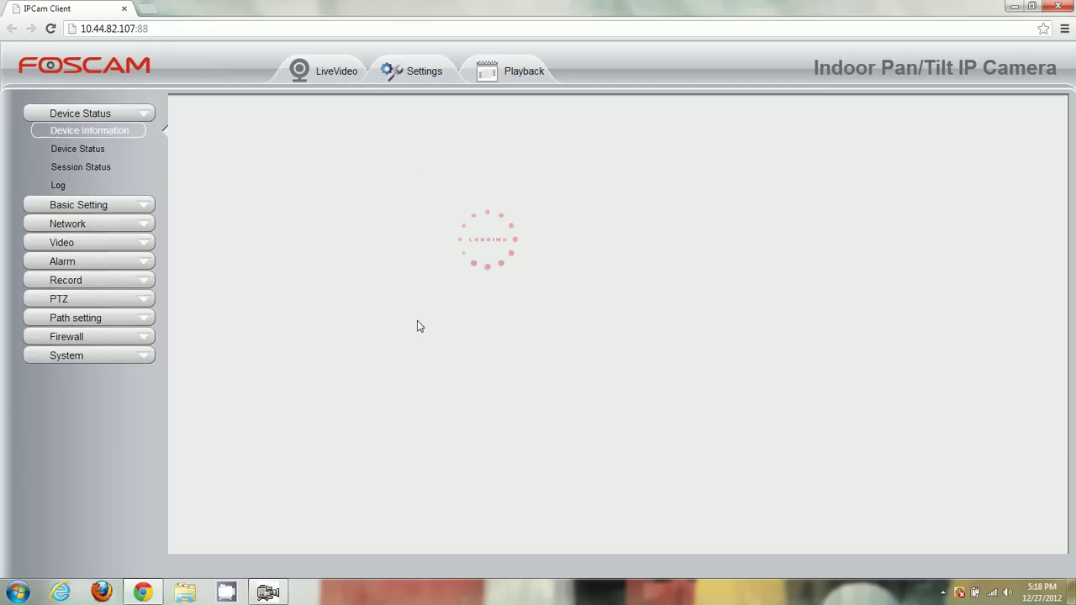
Show the Network > Port settings and begin editing the HTTP Port value 88.
click(81, 225)
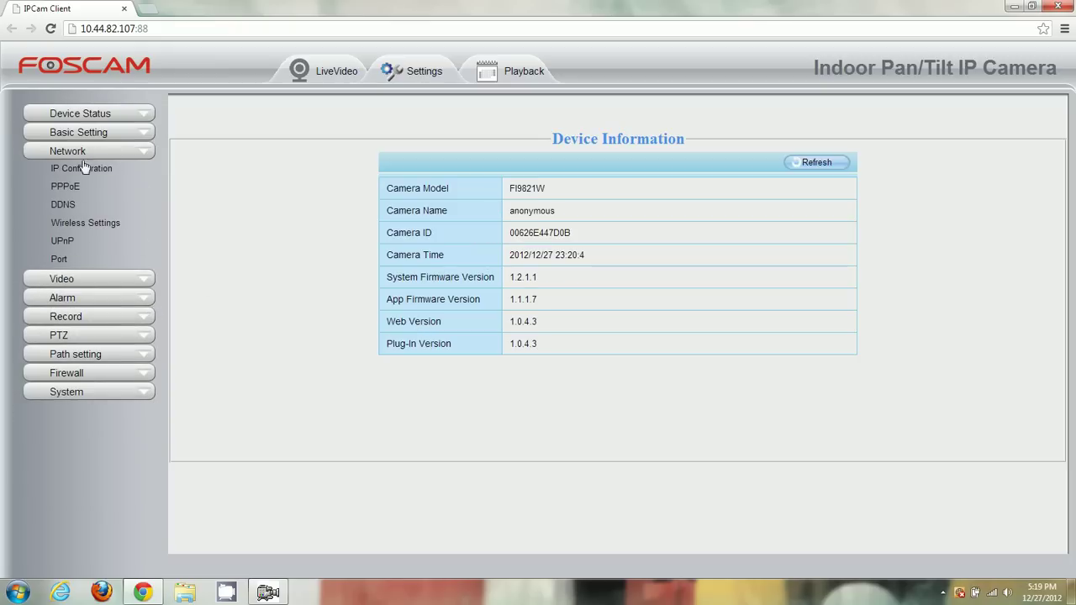
click(71, 260)
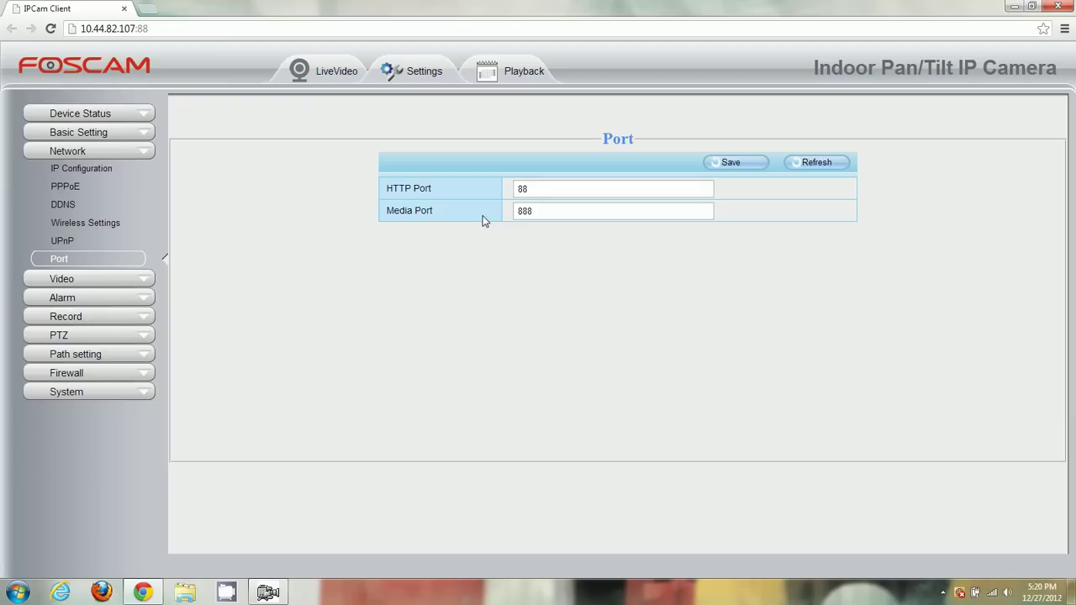
click(535, 191)
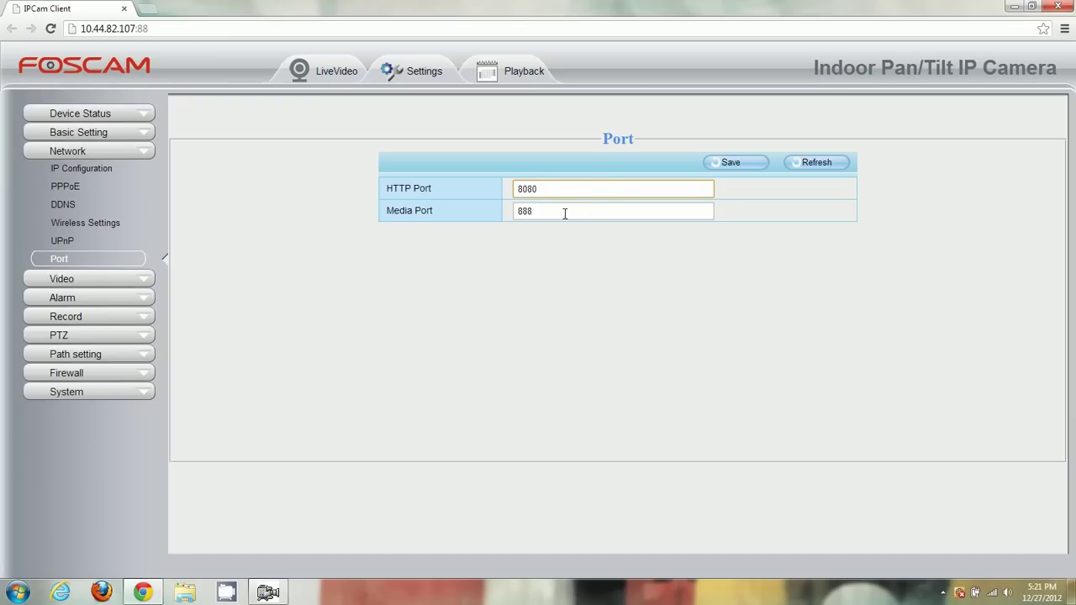
click(564, 211)
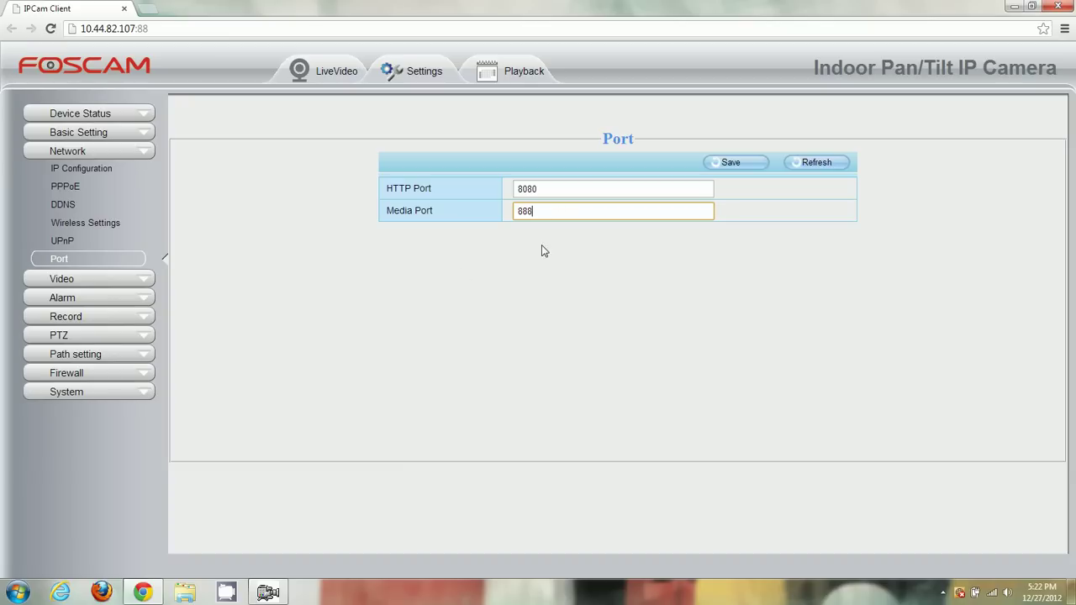
double_click(524, 211)
click(545, 212)
click(552, 192)
click(540, 211)
click(540, 190)
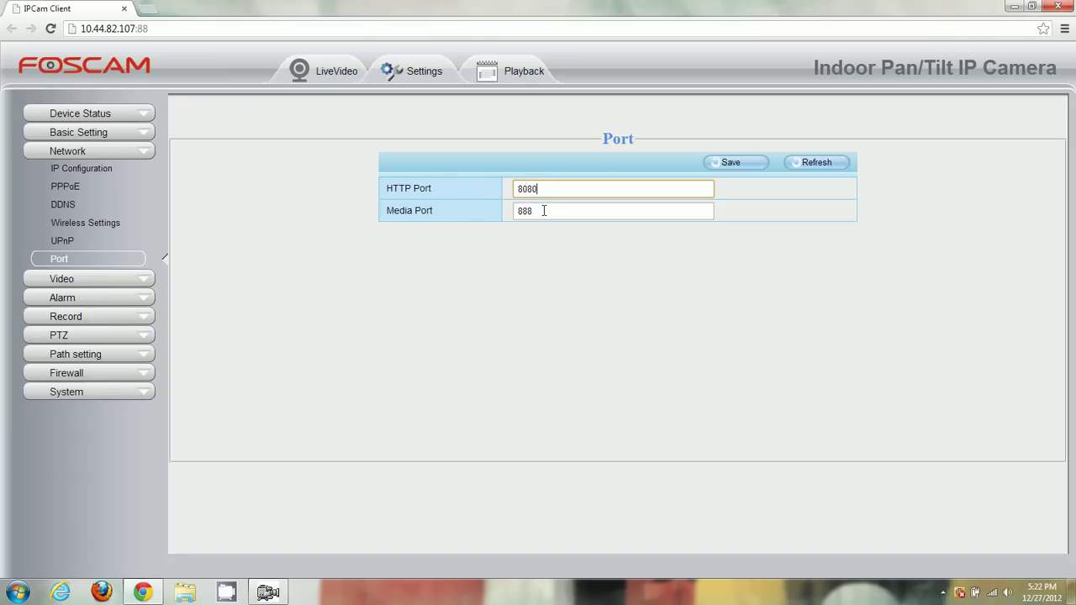
Demonstrate editing by changing HTTP Port to 8081 and Media Port to 889.
double_click(544, 211)
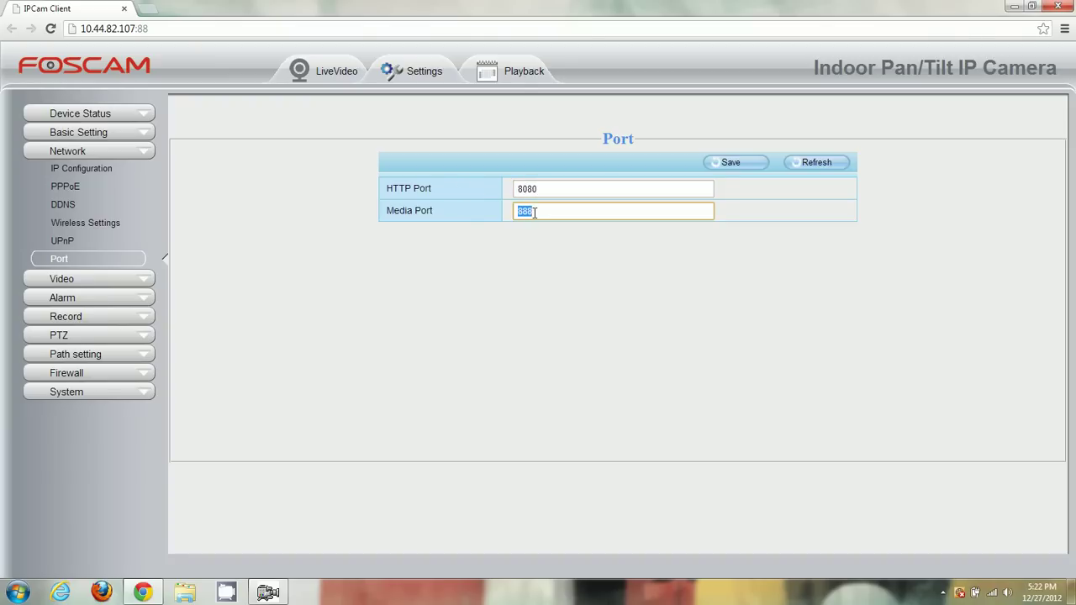
click(545, 214)
click(548, 182)
key(BackSpace)
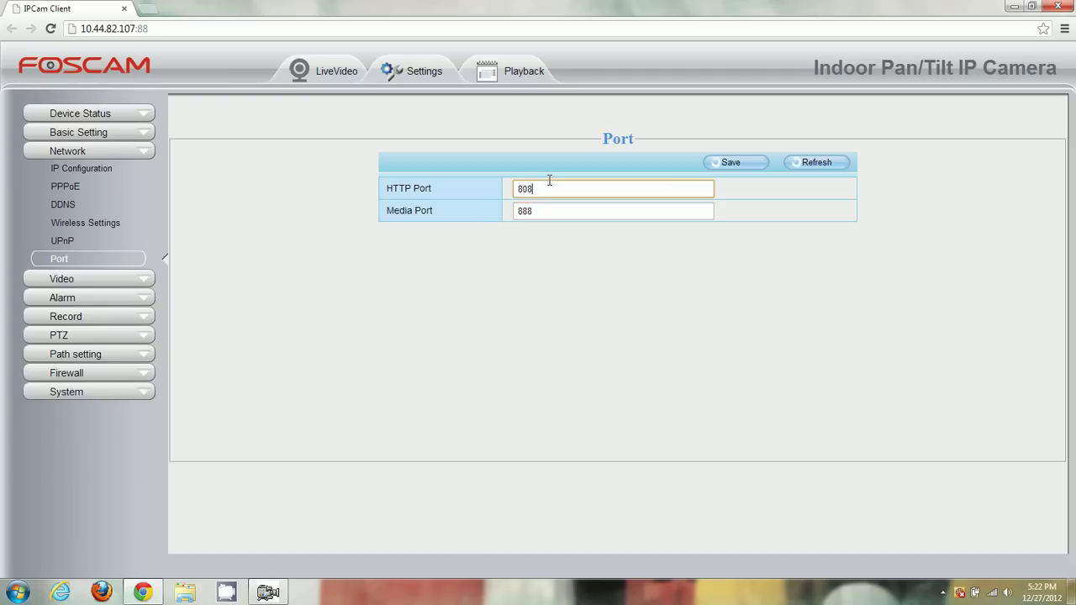
text(1)
click(538, 211)
key(BackSpace)
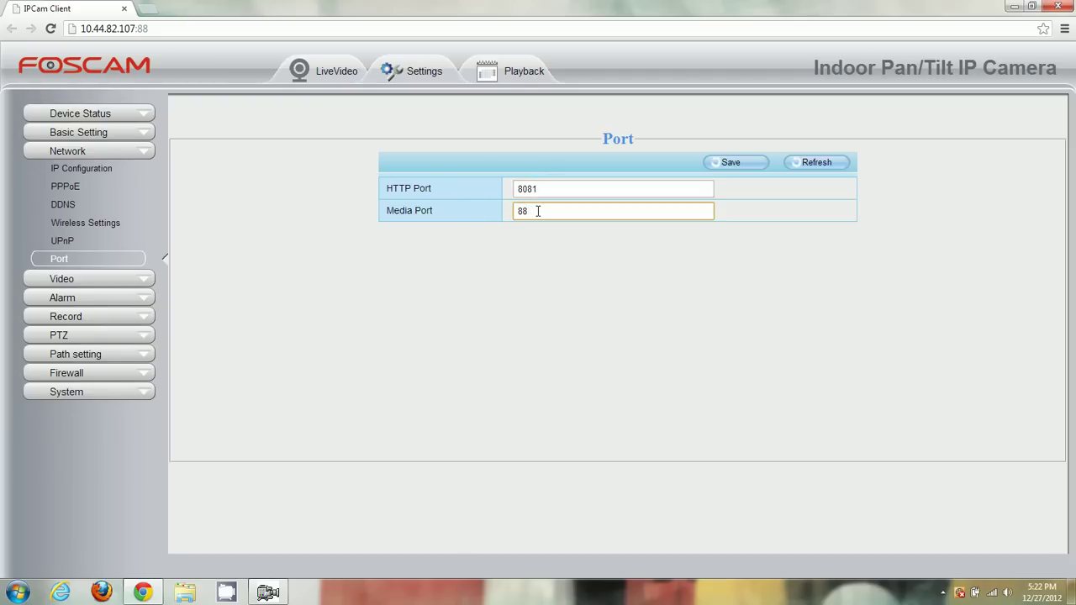
text(9)
Restore Media Port 888 and HTTP Port 8080, then save the port settings.
key(BackSpace)
text(8)
click(545, 191)
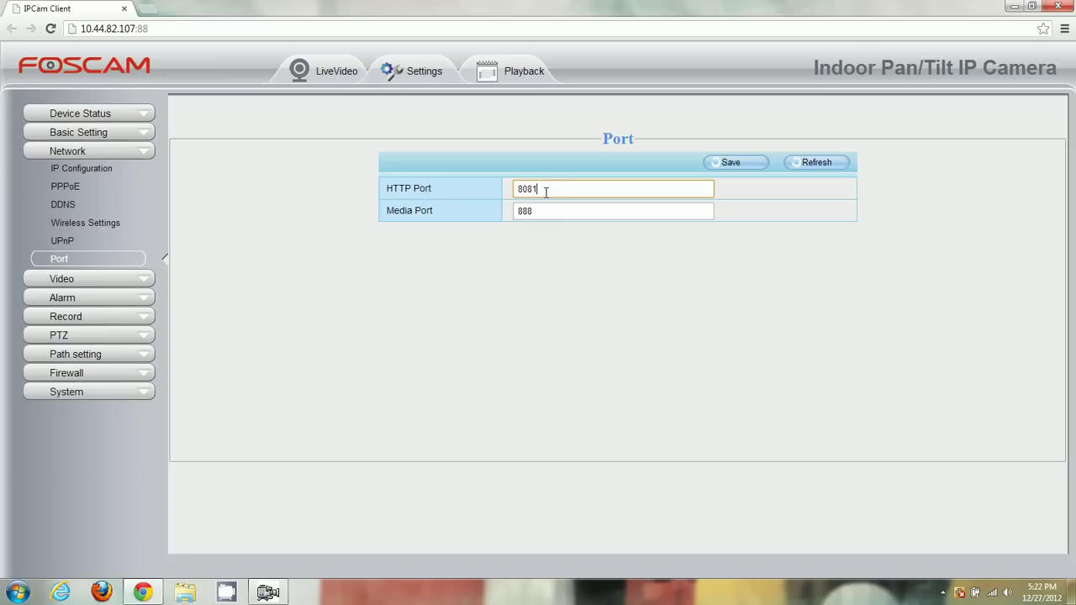
key(BackSpace)
text(0)
click(728, 164)
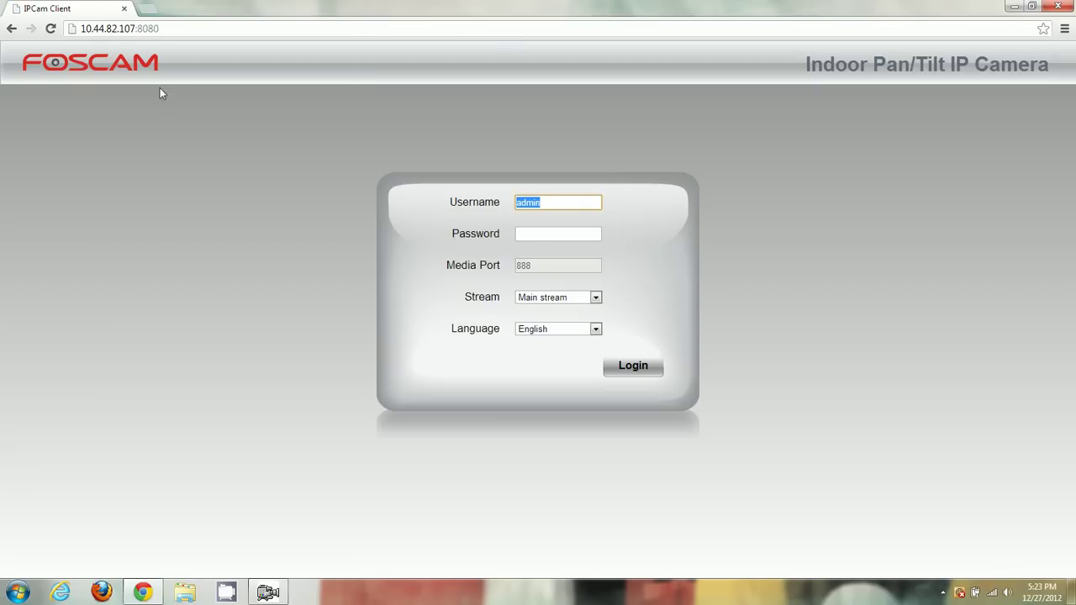
Check the address now uses port 8080 and log back in with the camera password.
click(146, 30)
click(145, 31)
click(493, 269)
click(538, 233)
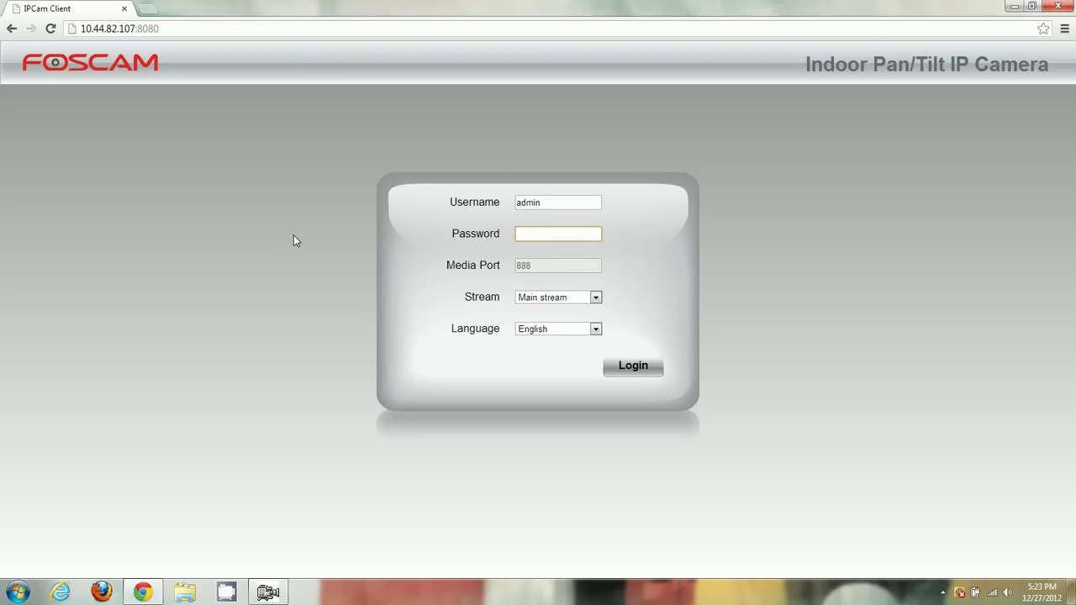
click(631, 368)
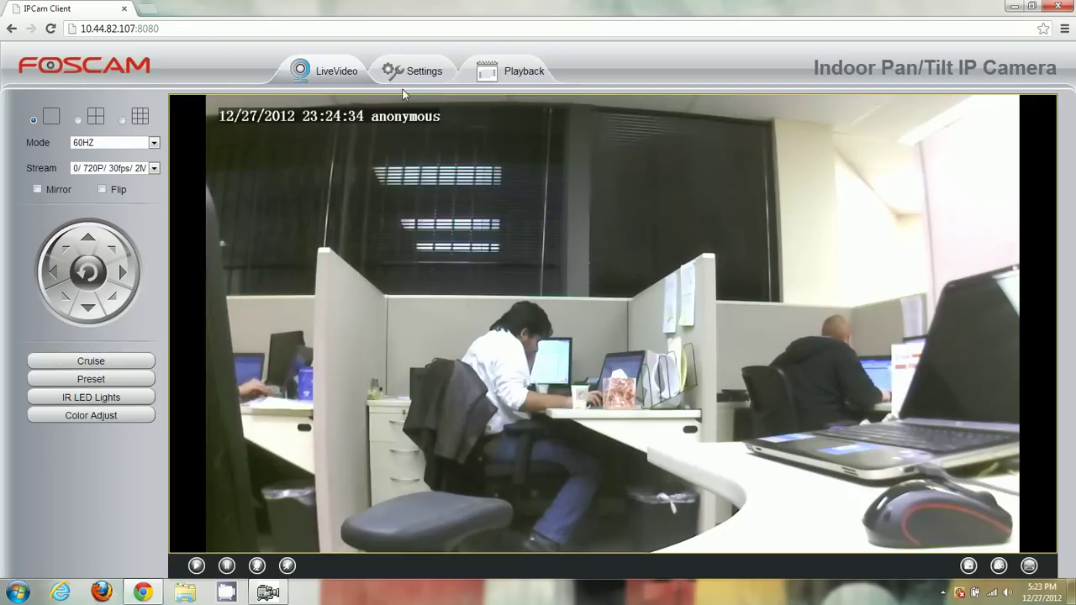
Open Settings > Network > Port to confirm HTTP Port 8080 and Media Port 888.
click(399, 73)
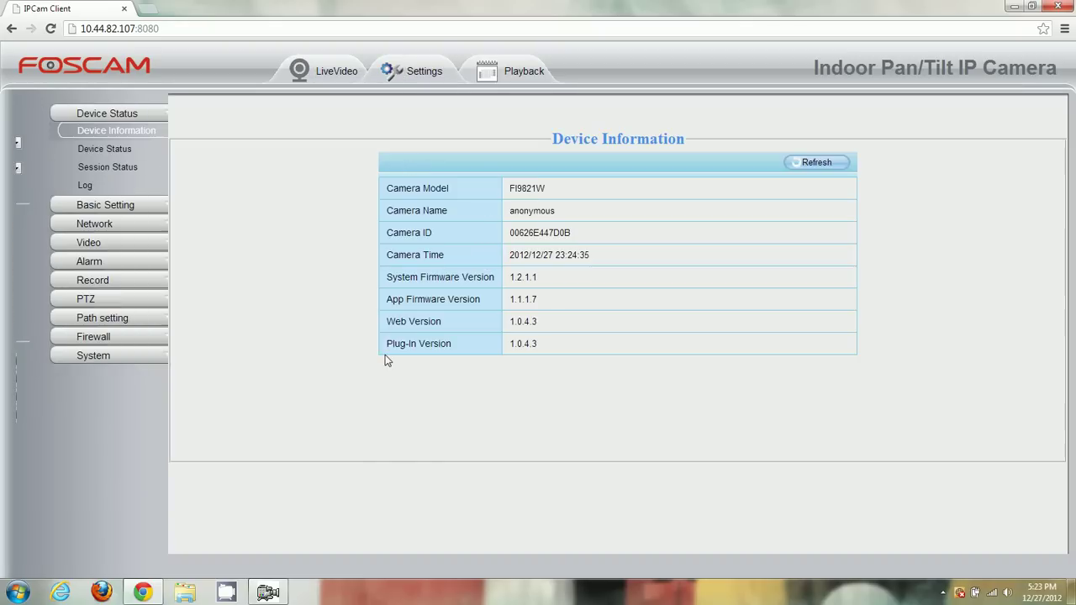
click(81, 223)
click(59, 259)
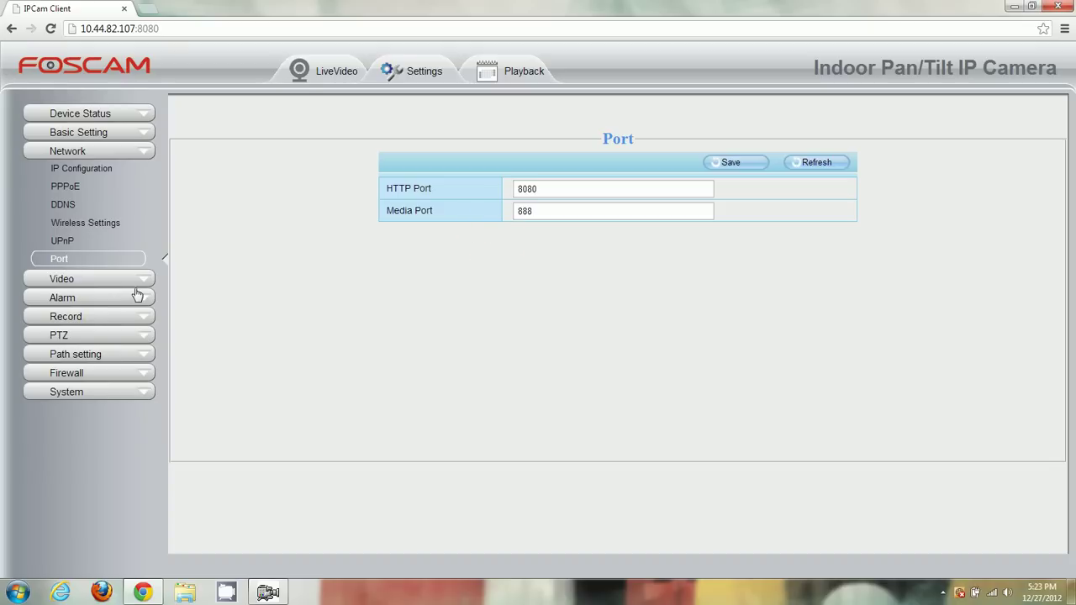
click(527, 190)
click(457, 413)
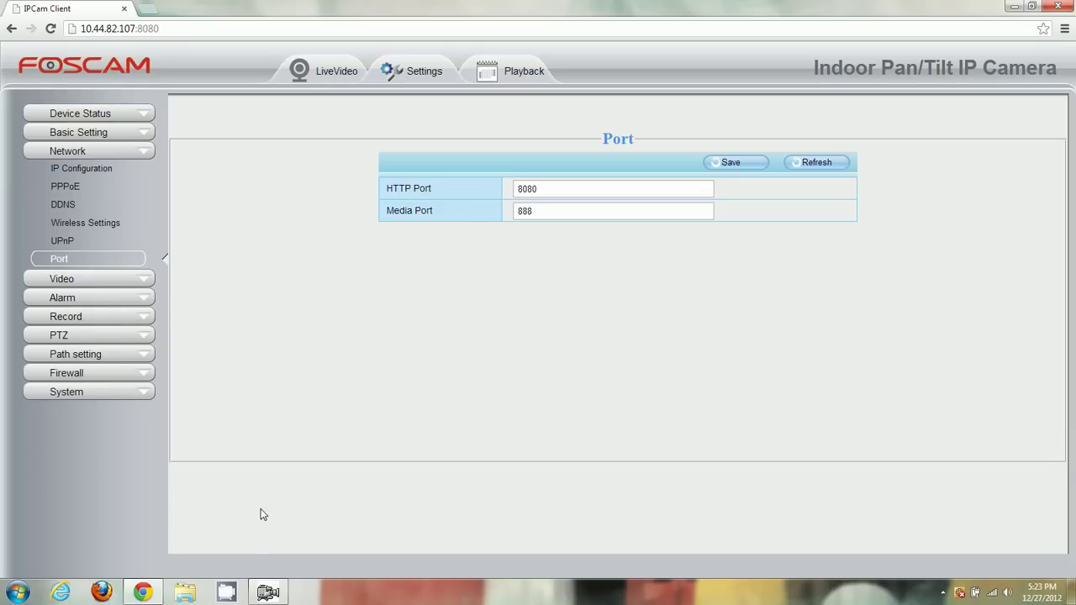
In IP Camera Tool, check the camera's Network Configuration shows Http Port 8080, then close it.
click(269, 593)
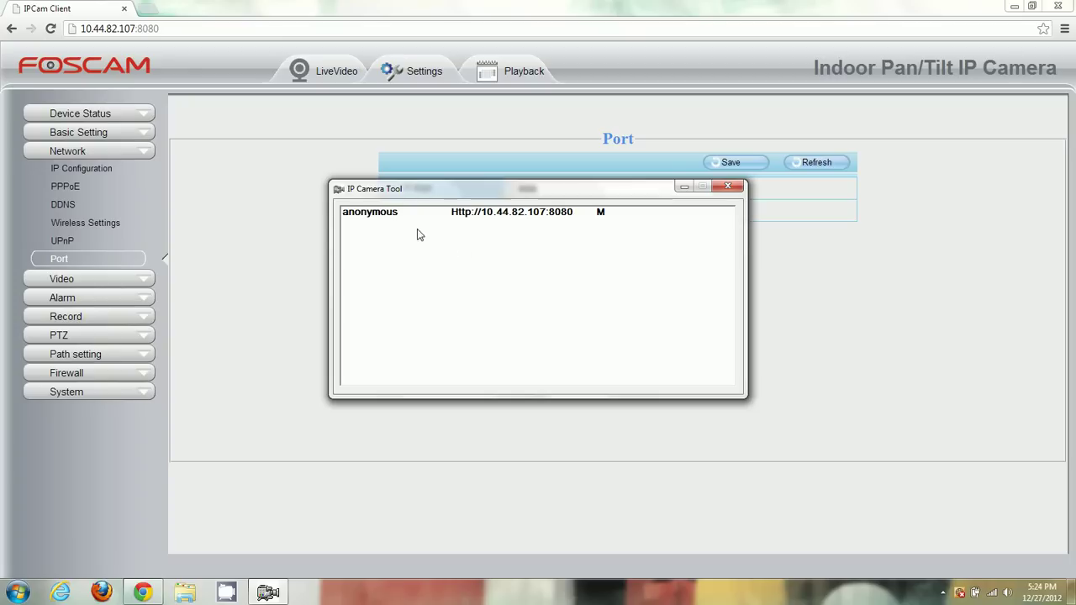
click(546, 220)
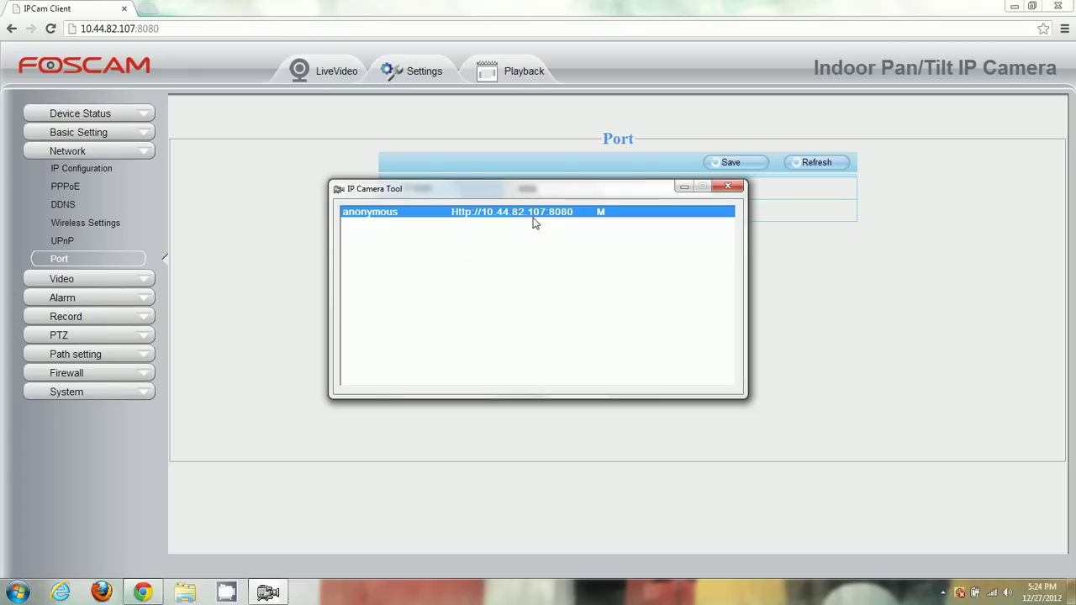
right_click(522, 218)
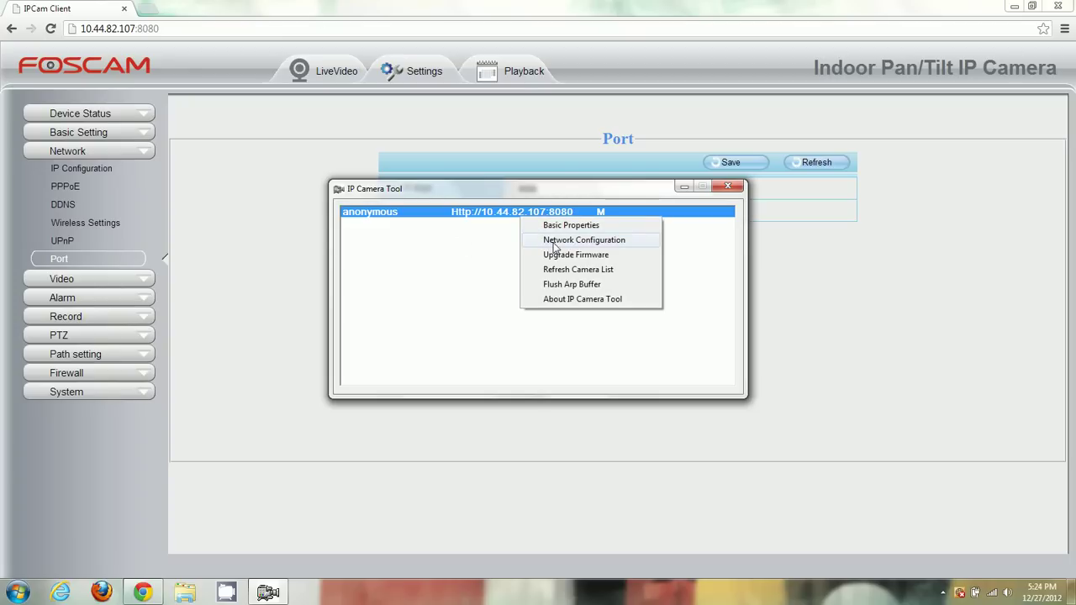
click(595, 243)
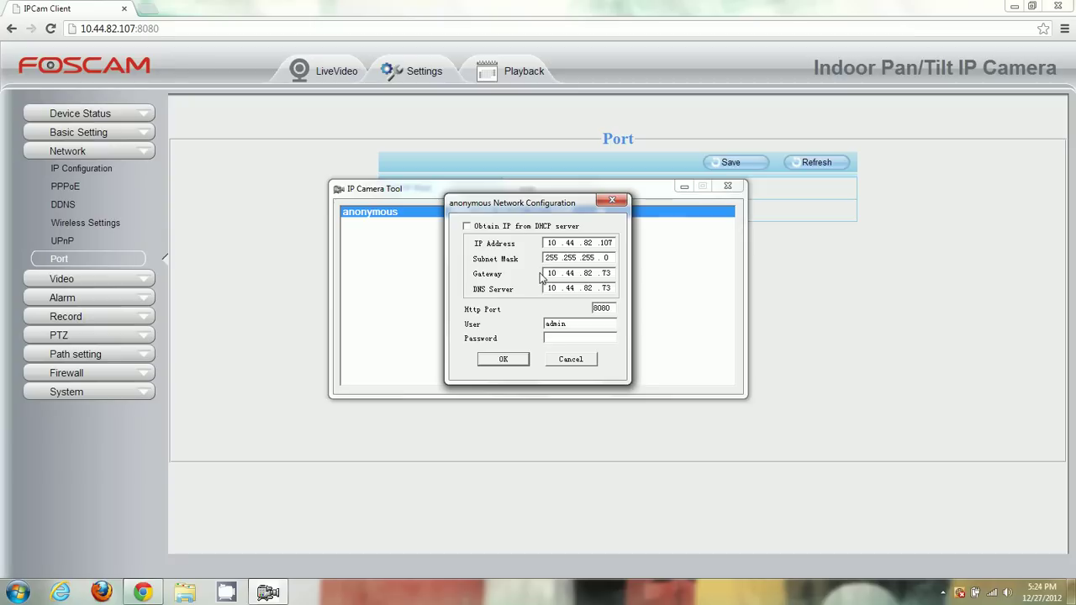
click(612, 199)
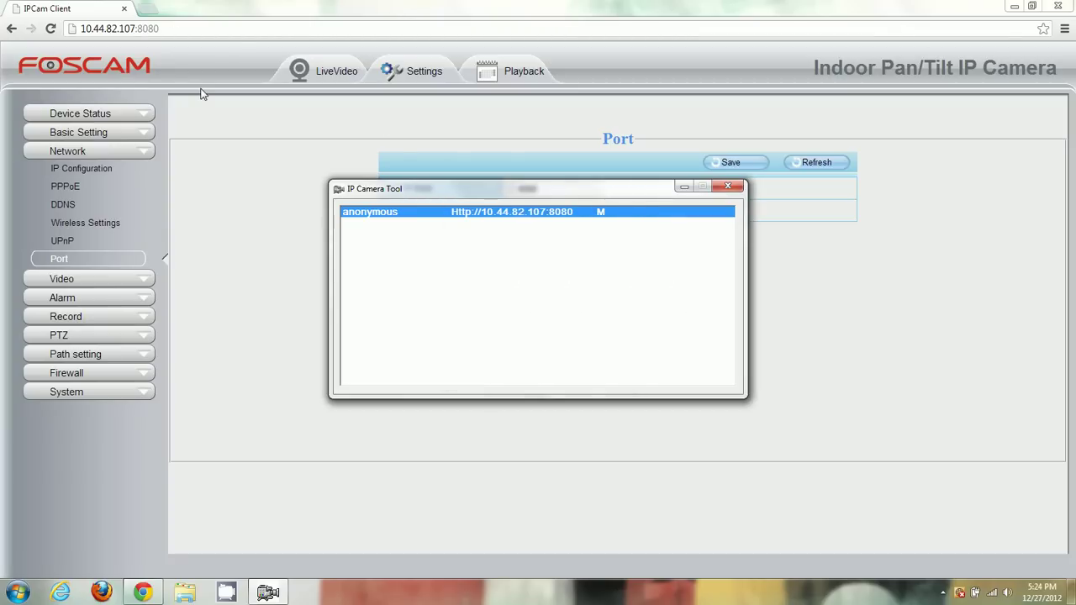
click(148, 10)
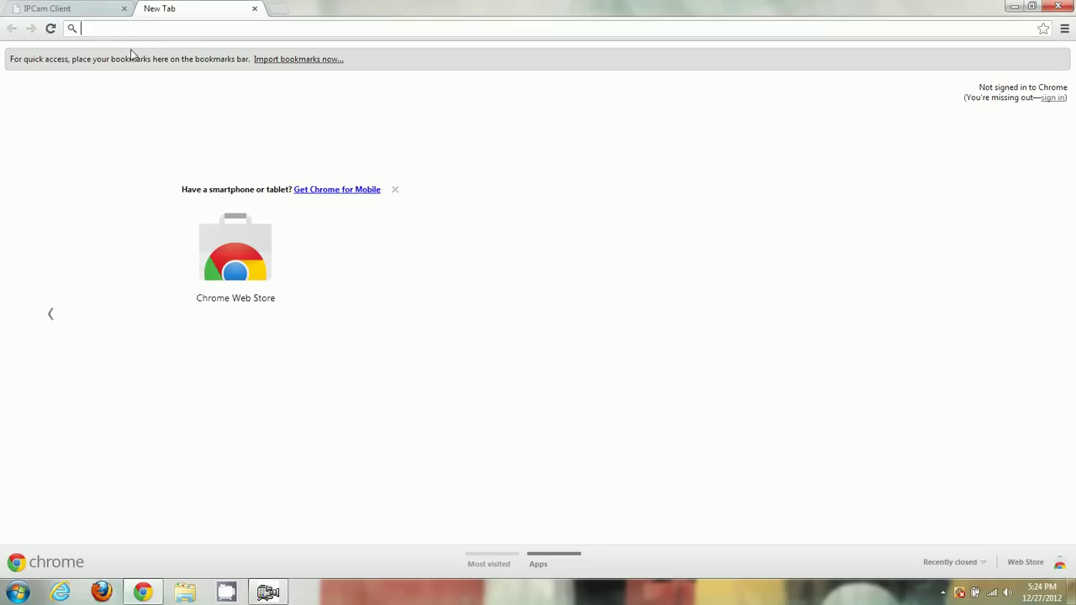
Load the router's address 10.44.82.73 in the new tab.
text(10.44.8)
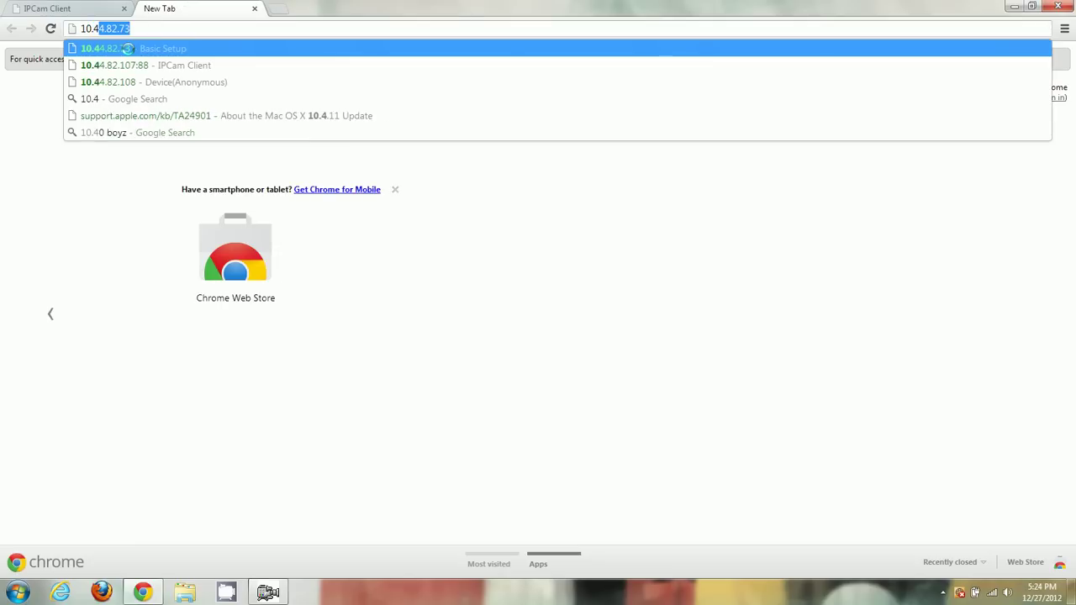
text(2.73)
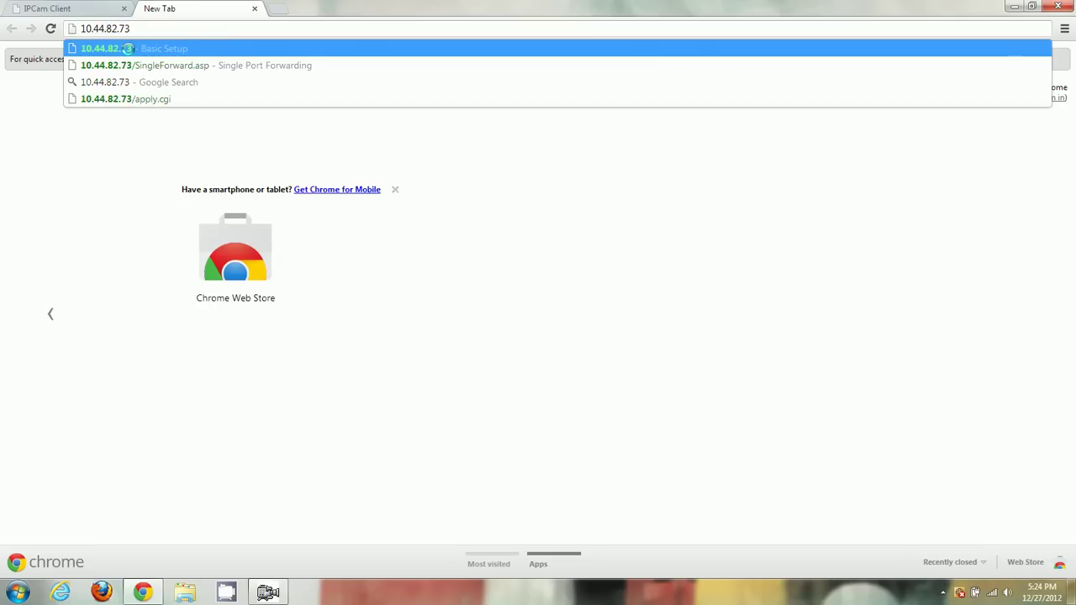
click(128, 49)
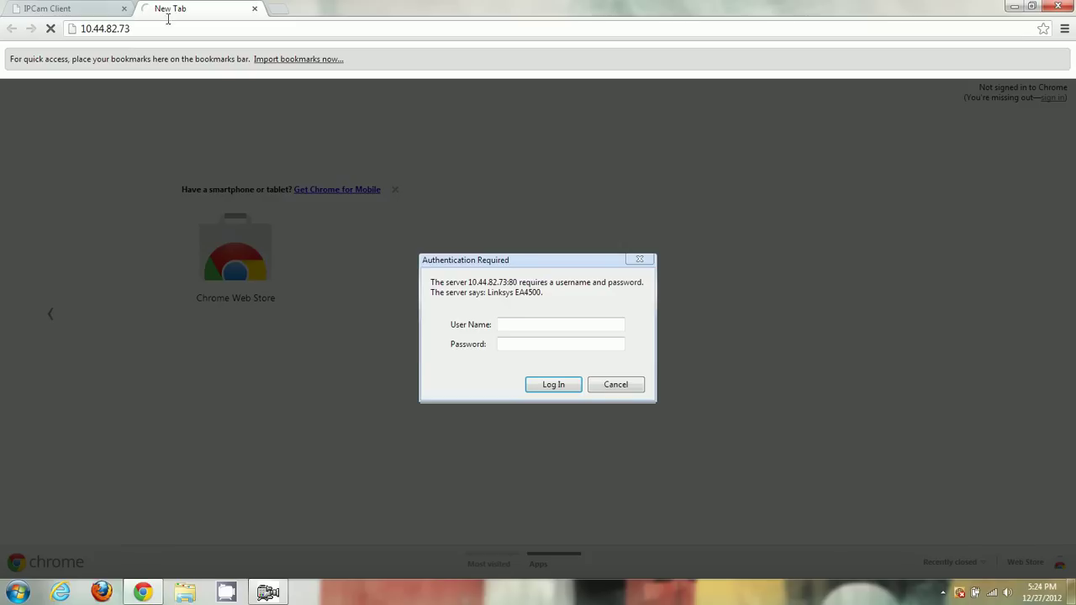
Log in to the Linksys EA4500 with the router's user name and password.
click(522, 339)
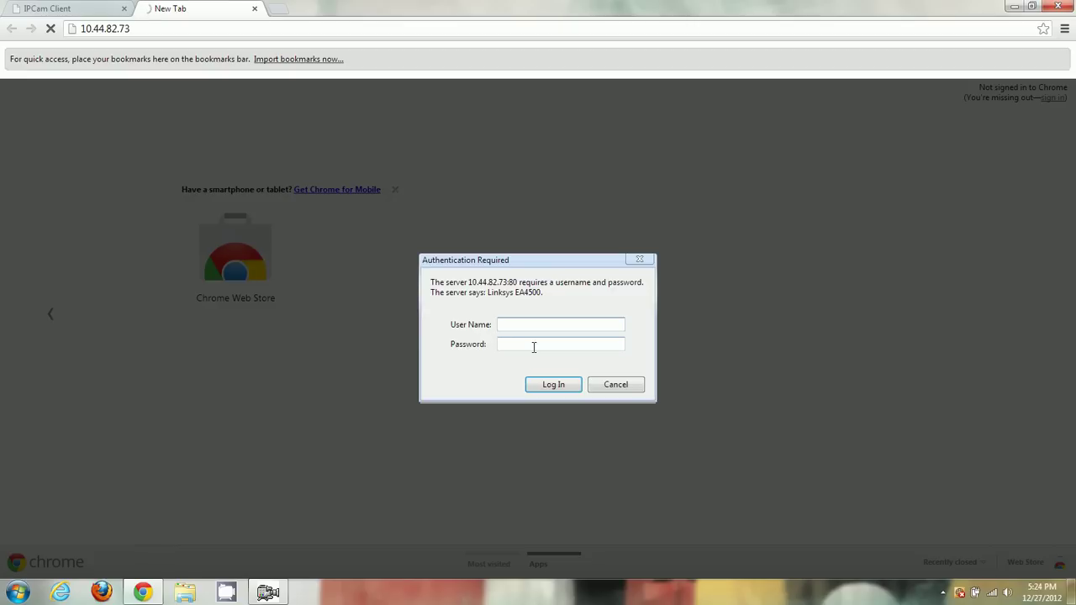
click(540, 323)
key(Tab)
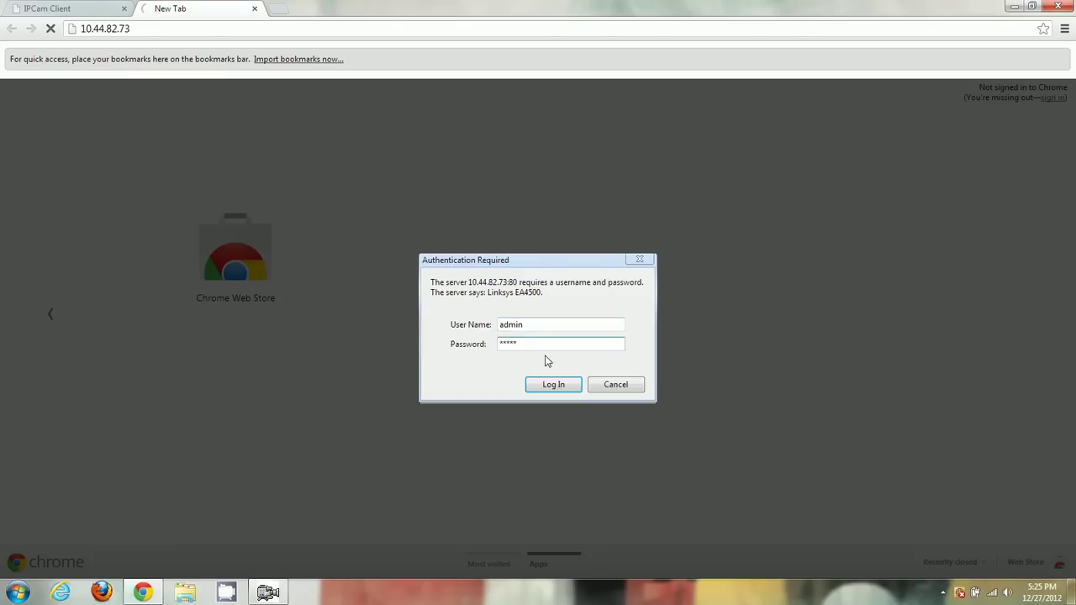
click(553, 386)
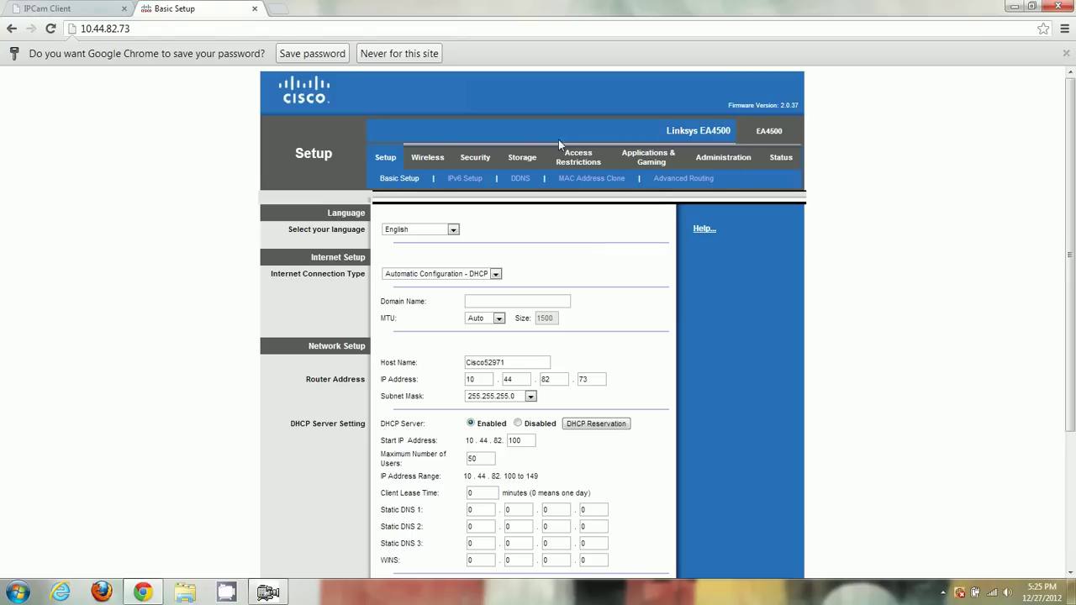
Open Single Port Forwarding and review existing forwards on ports 8070, 3030, 9090 and 8090.
click(655, 172)
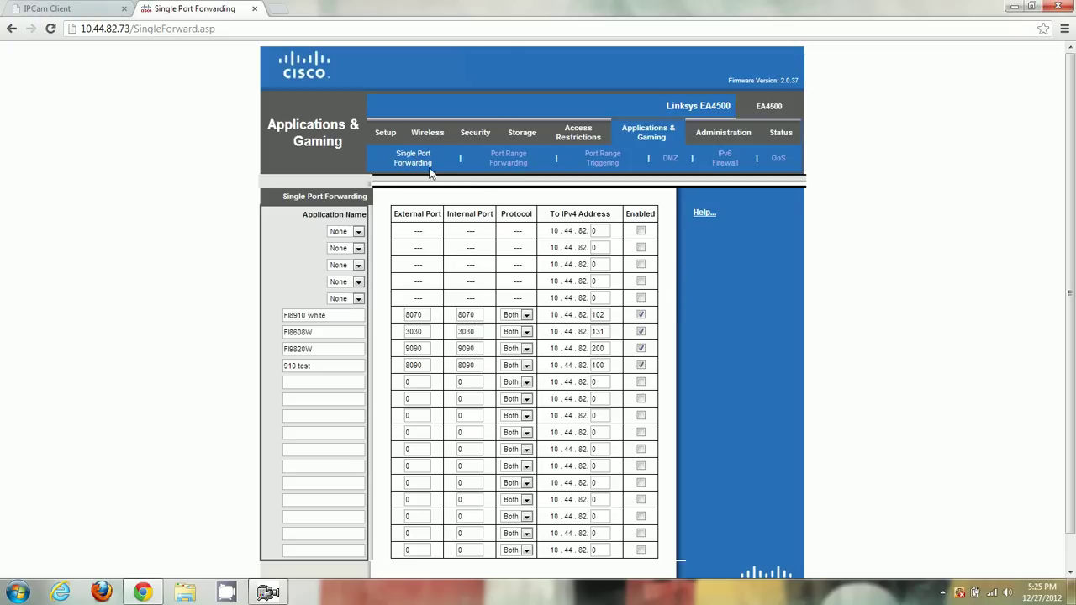
scroll(664, 282, down, 1)
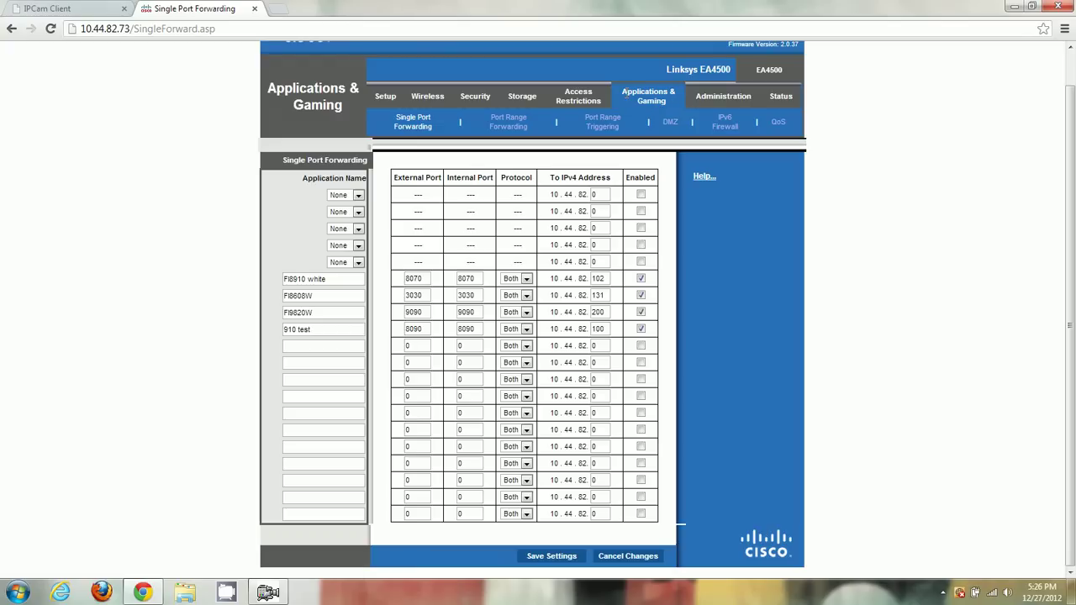
scroll(664, 118, up, 1)
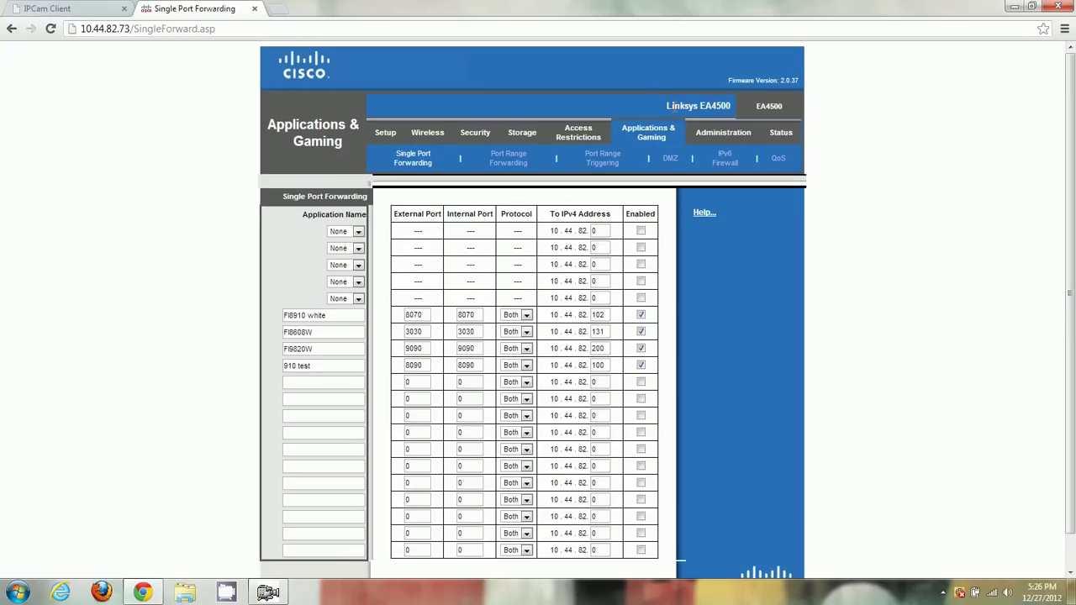
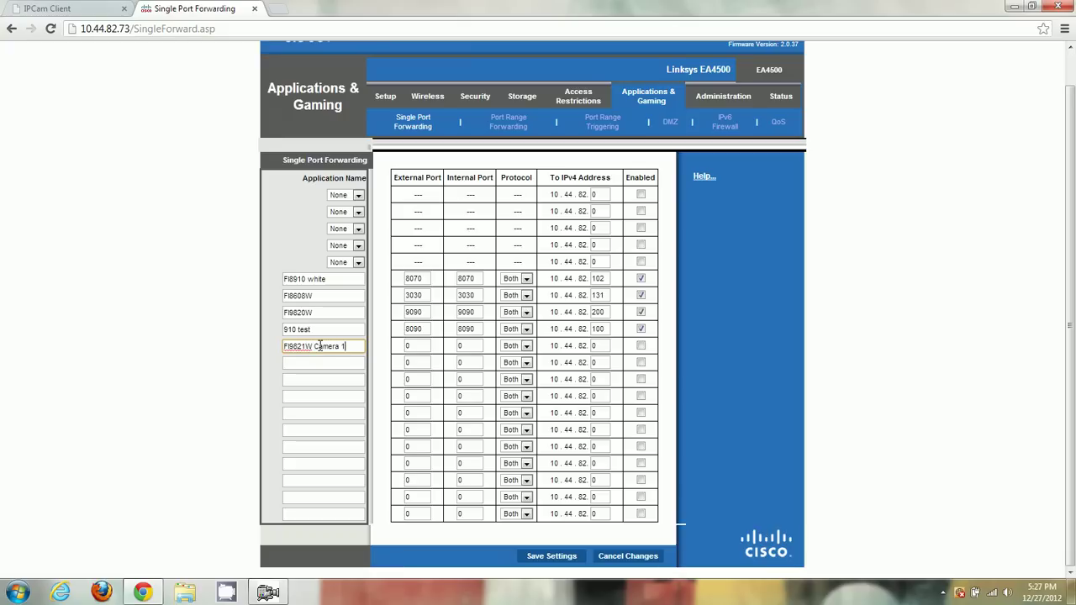
Set the FI9821W Camera 1 rule's external and internal ports to 8080, keeping protocol Both.
click(89, 15)
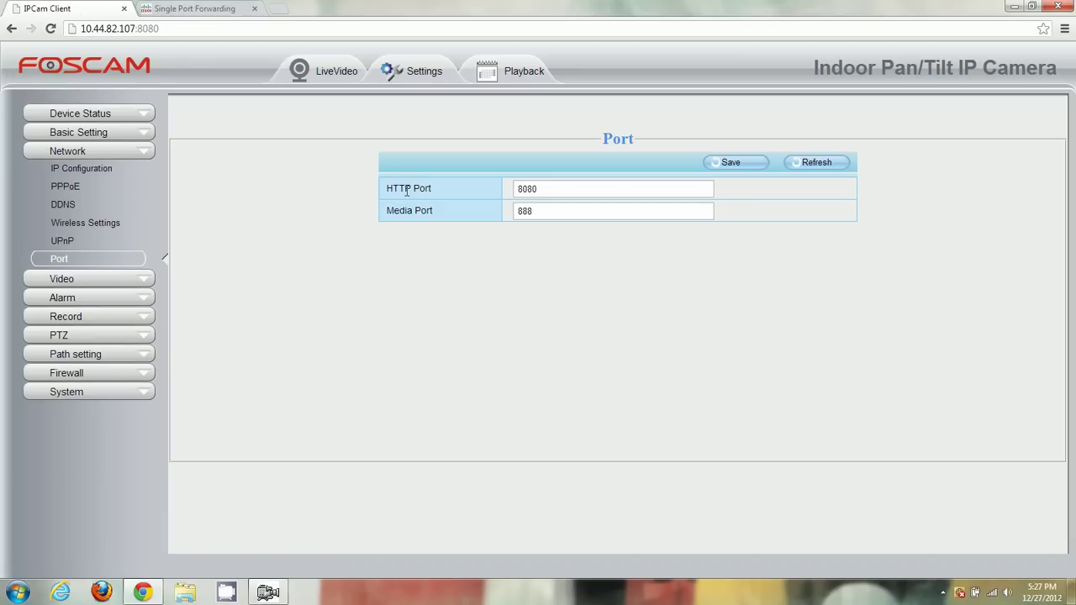
click(193, 8)
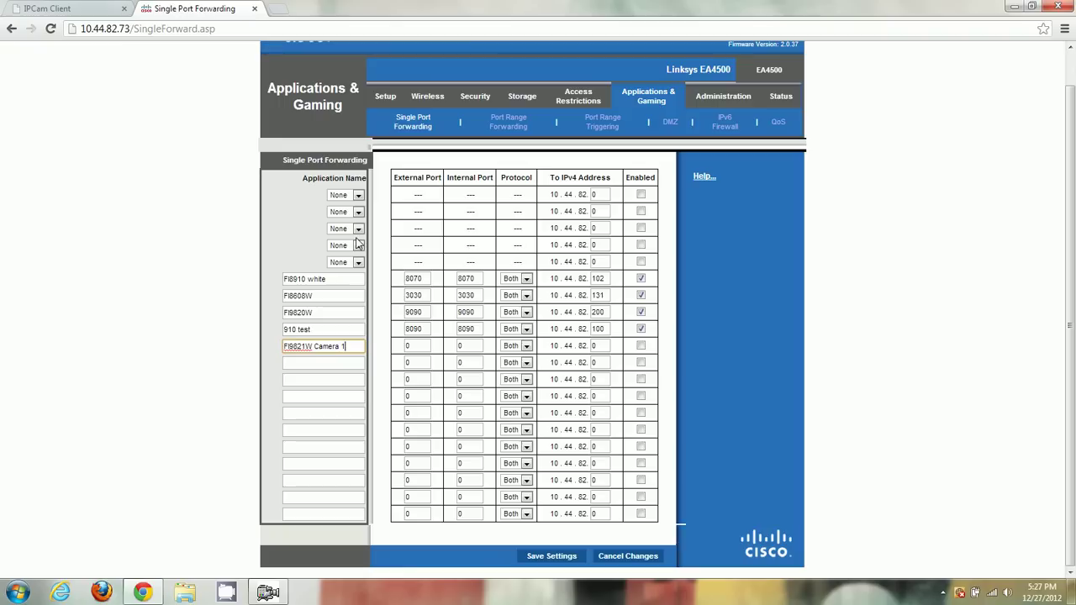
key(Tab)
text(8080)
key(Tab)
text(8080)
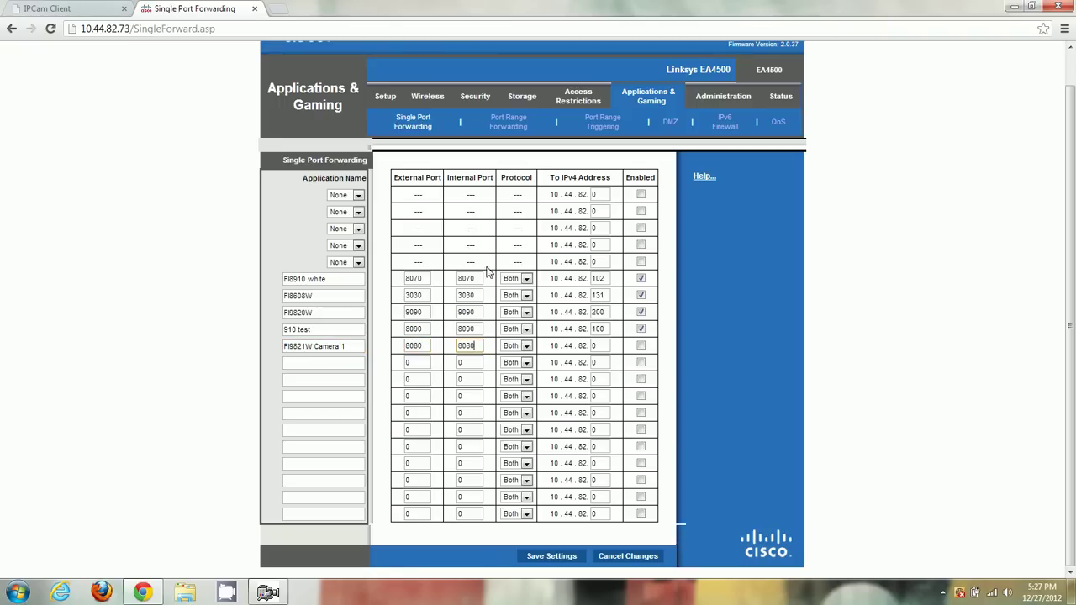
click(525, 348)
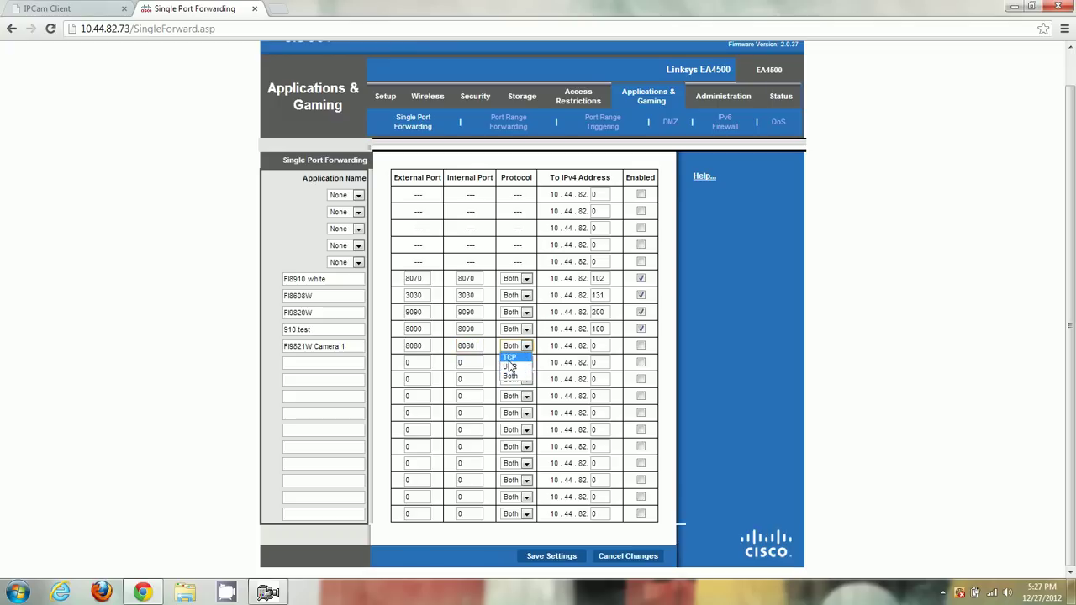
click(521, 359)
click(525, 346)
click(518, 376)
click(566, 349)
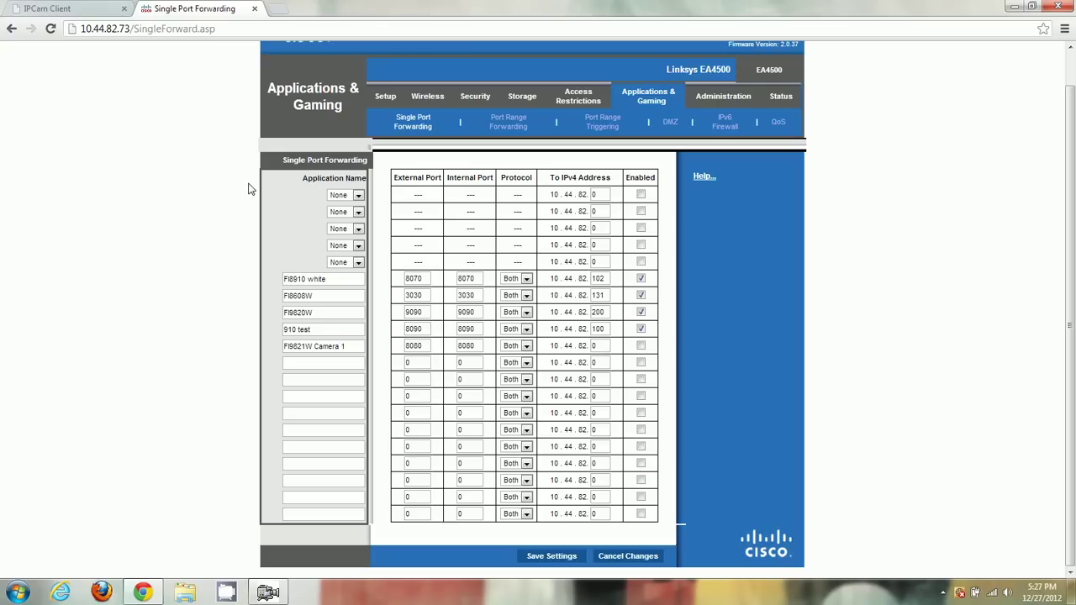
Look up the camera at 10.44.82.107:8080 in IP Camera Tool.
click(70, 10)
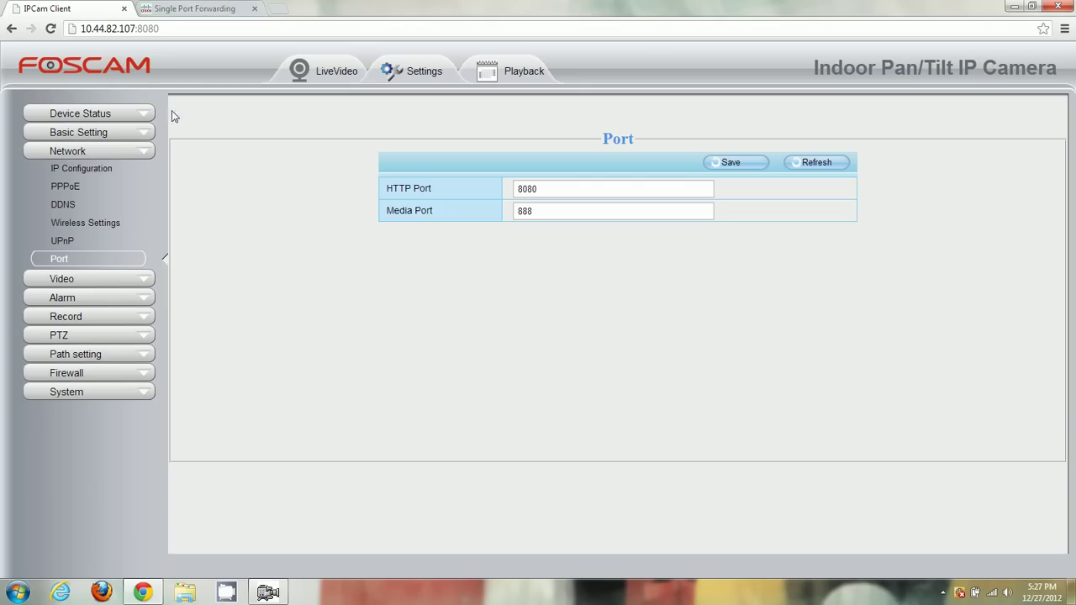
click(281, 593)
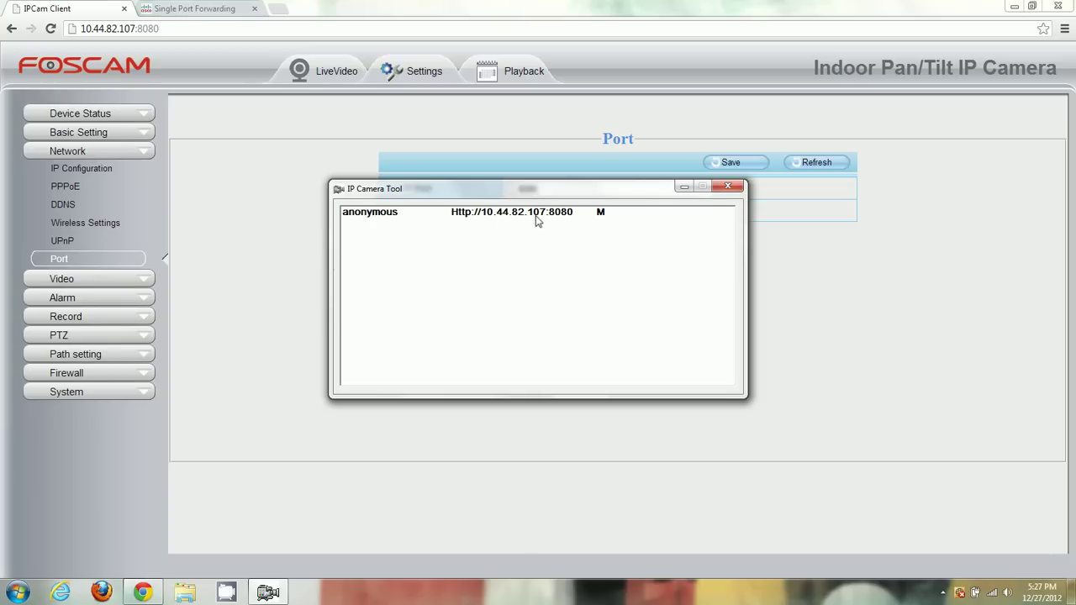
click(537, 221)
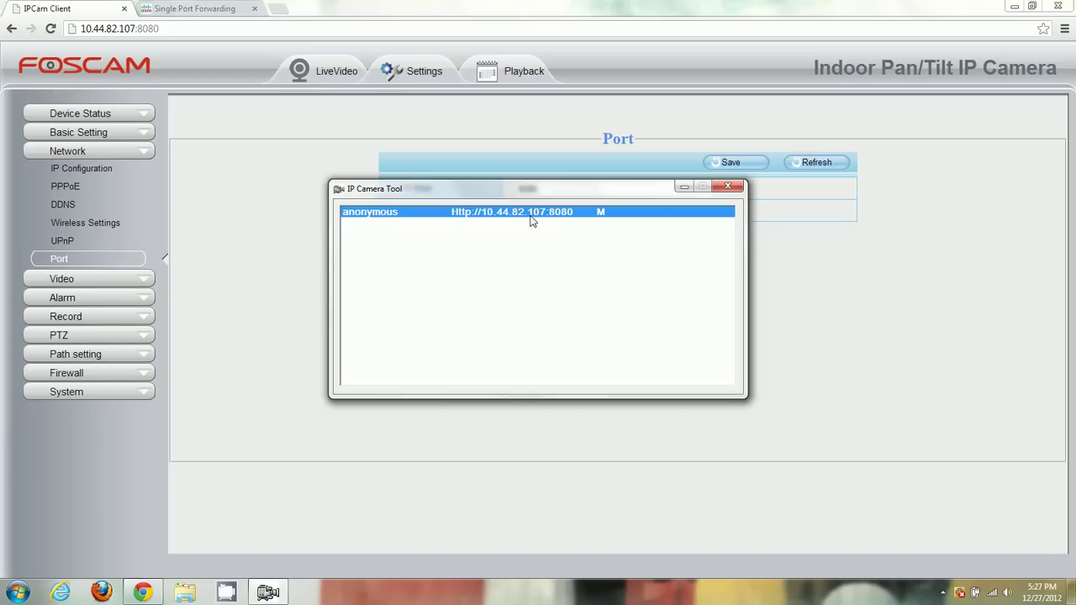
Set the rule's last IPv4 octet to 107.
click(192, 10)
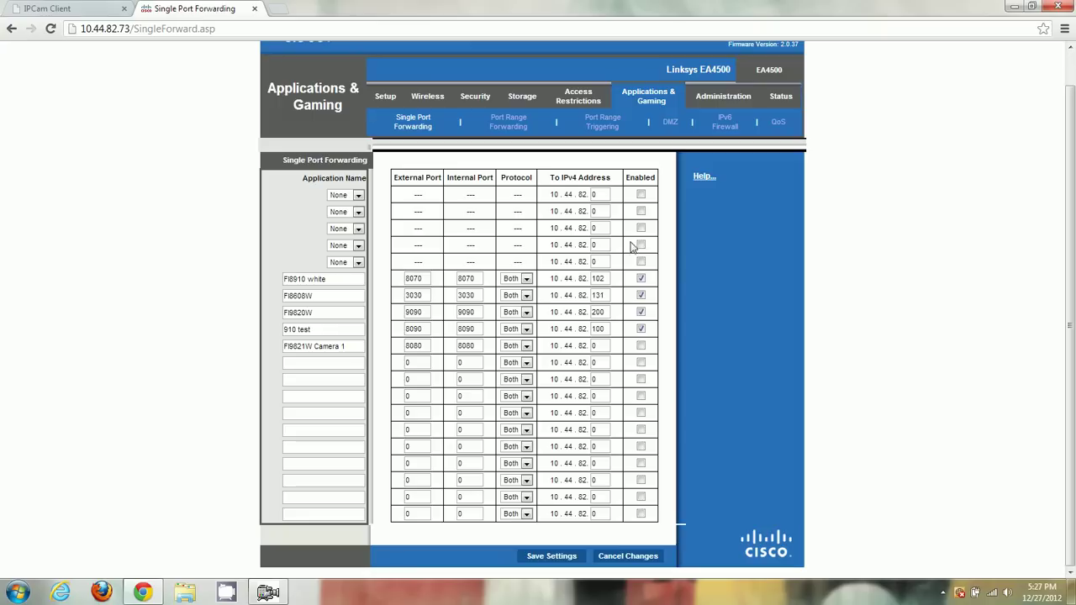
click(593, 345)
text(107)
drag(606, 345, 588, 346)
drag(606, 345, 589, 343)
Verify 107 against IP Camera Tool and enable the FI9821W Camera 1 rule.
click(268, 593)
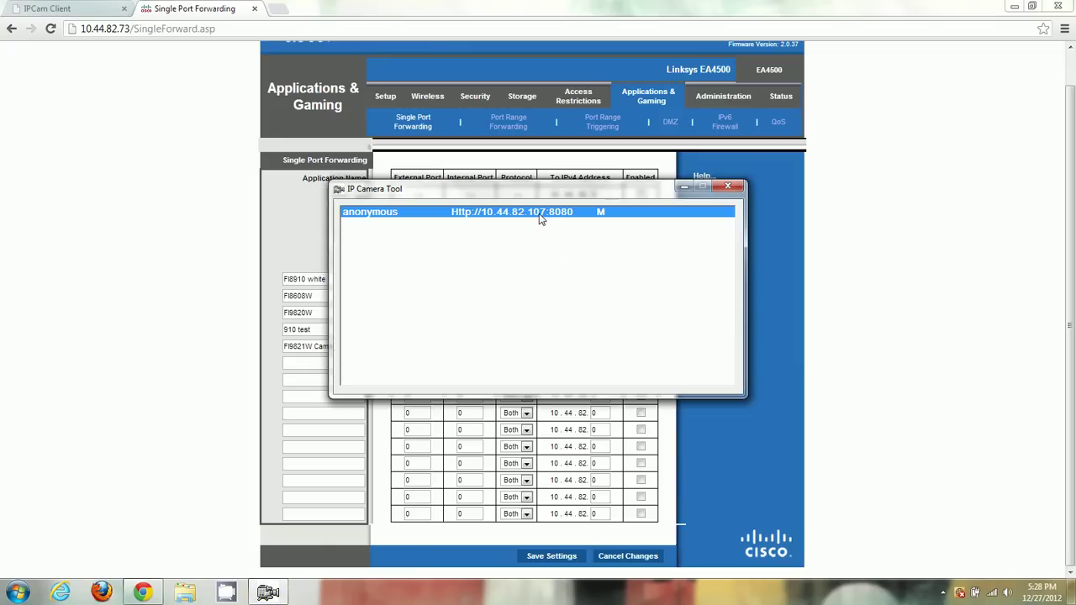
click(794, 405)
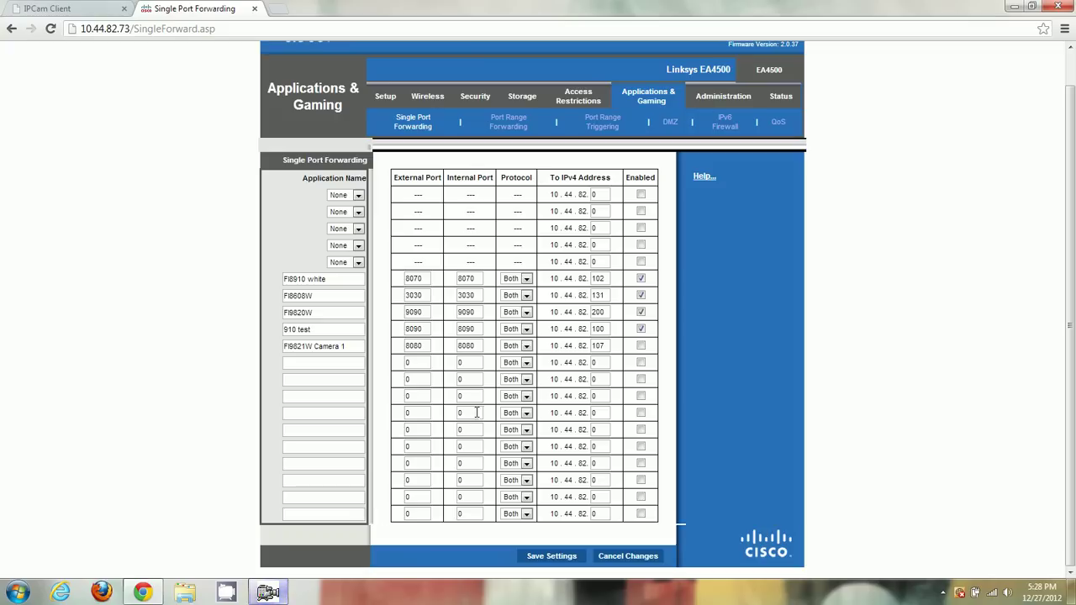
double_click(602, 345)
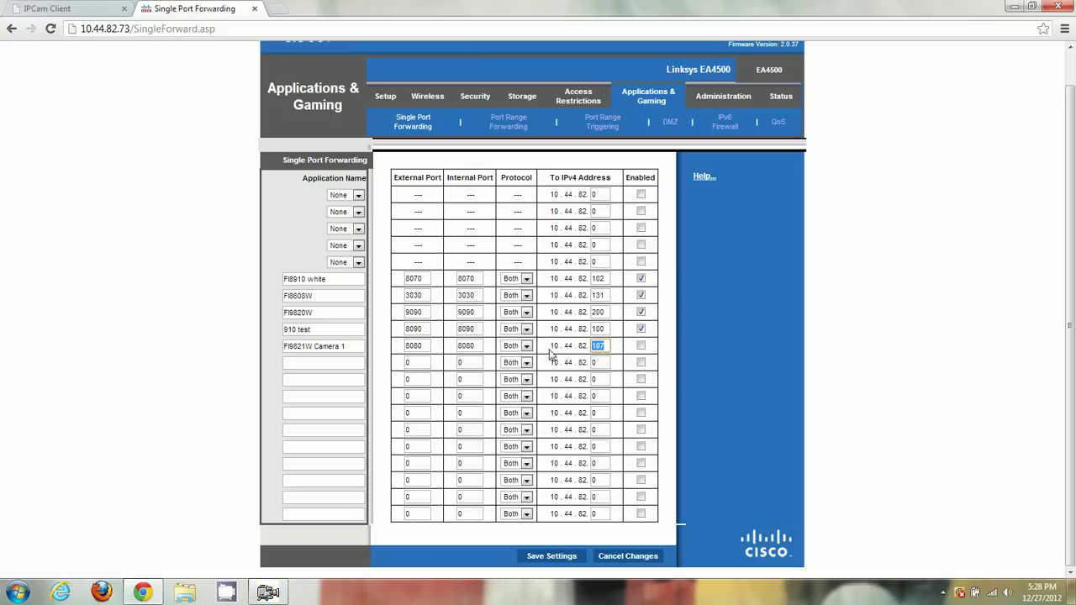
click(277, 592)
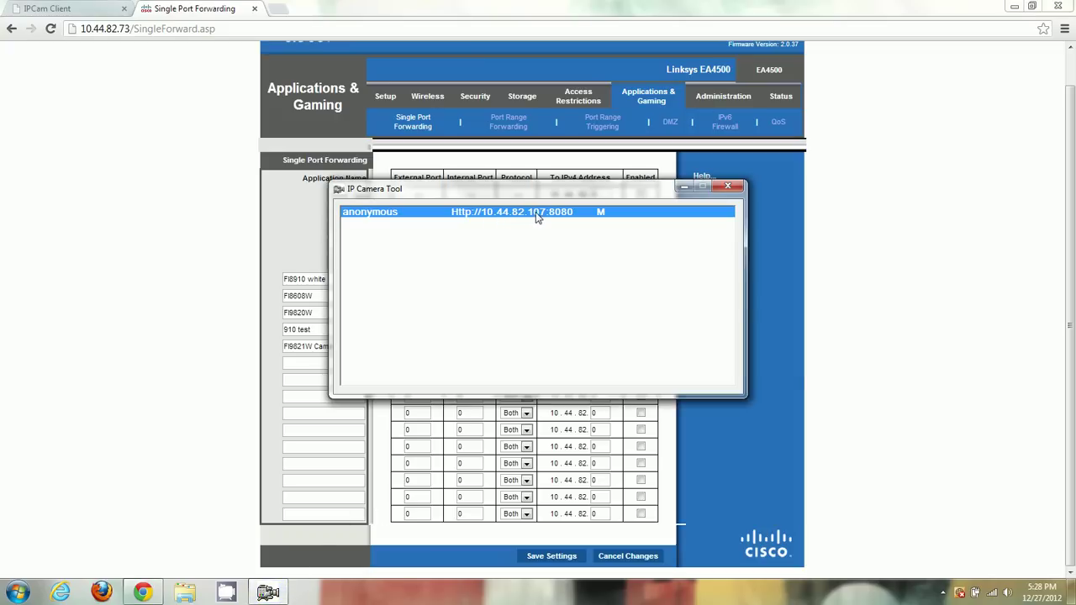
click(870, 393)
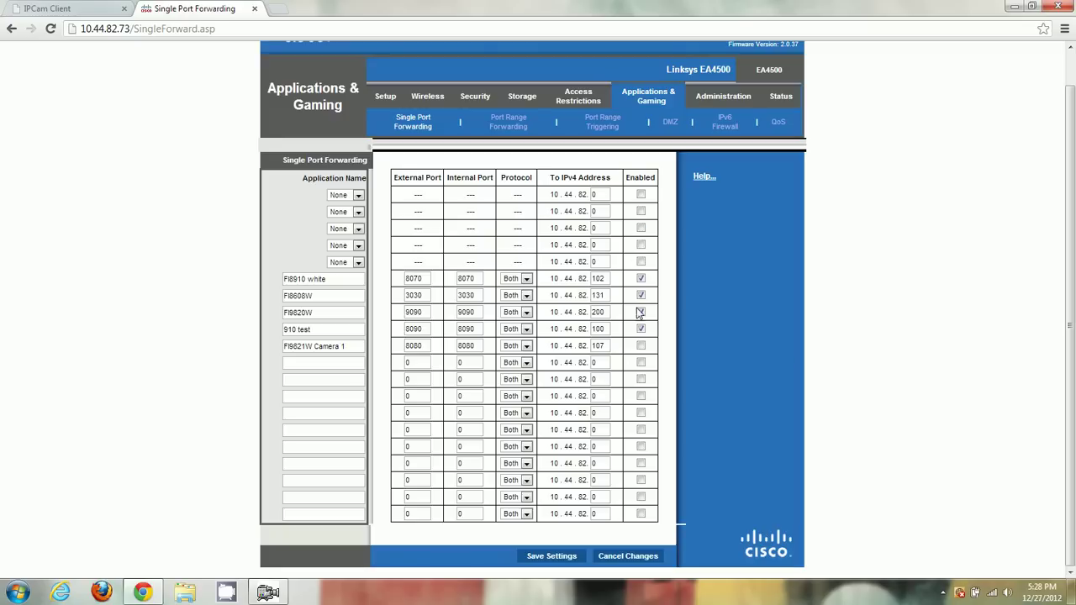
click(641, 347)
click(74, 8)
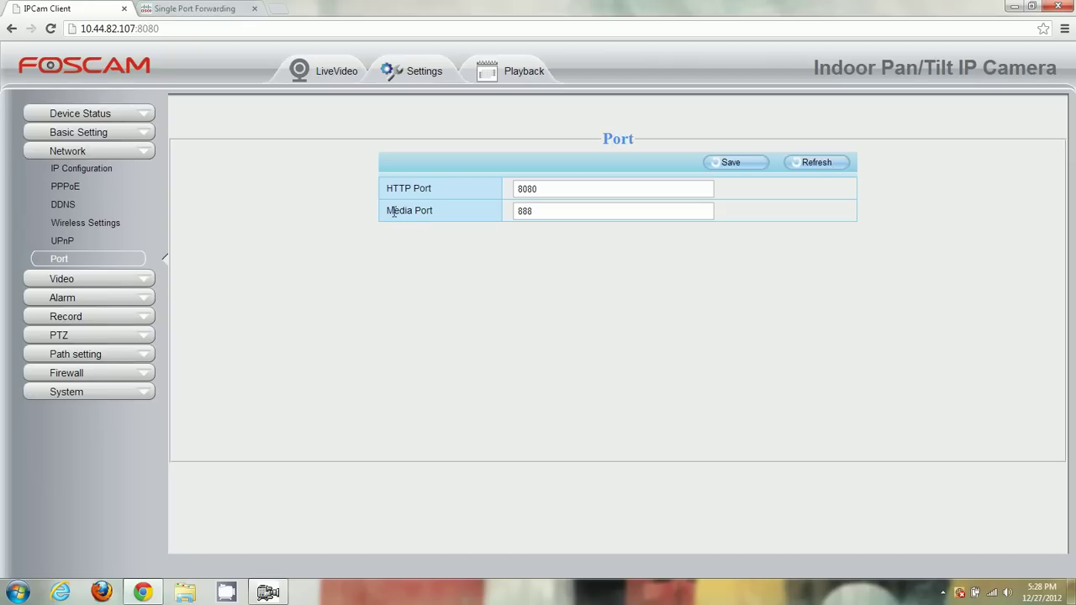
Add a 'Media Port Camera 1' rule with external and internal port 888, protocol Both.
click(194, 9)
click(296, 364)
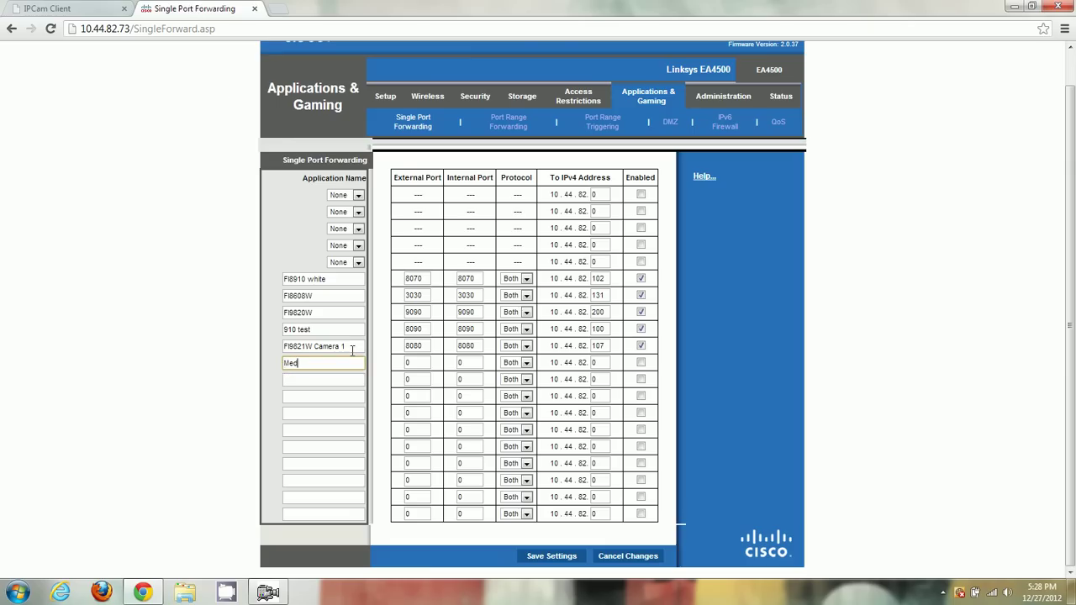
text(Media Port Camera 1)
key(Tab)
text(888)
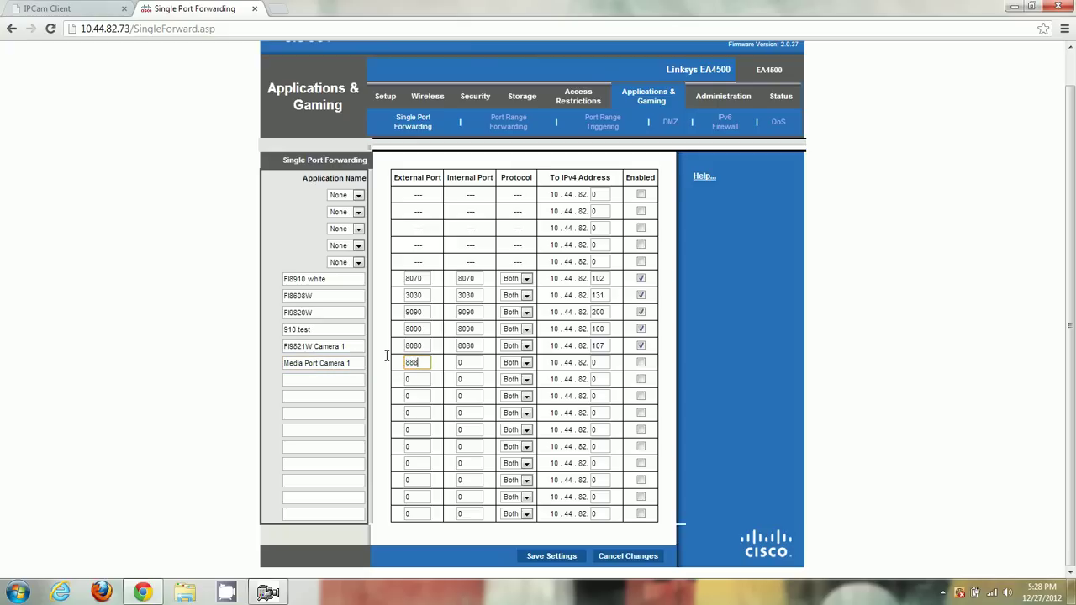
key(Tab)
click(524, 362)
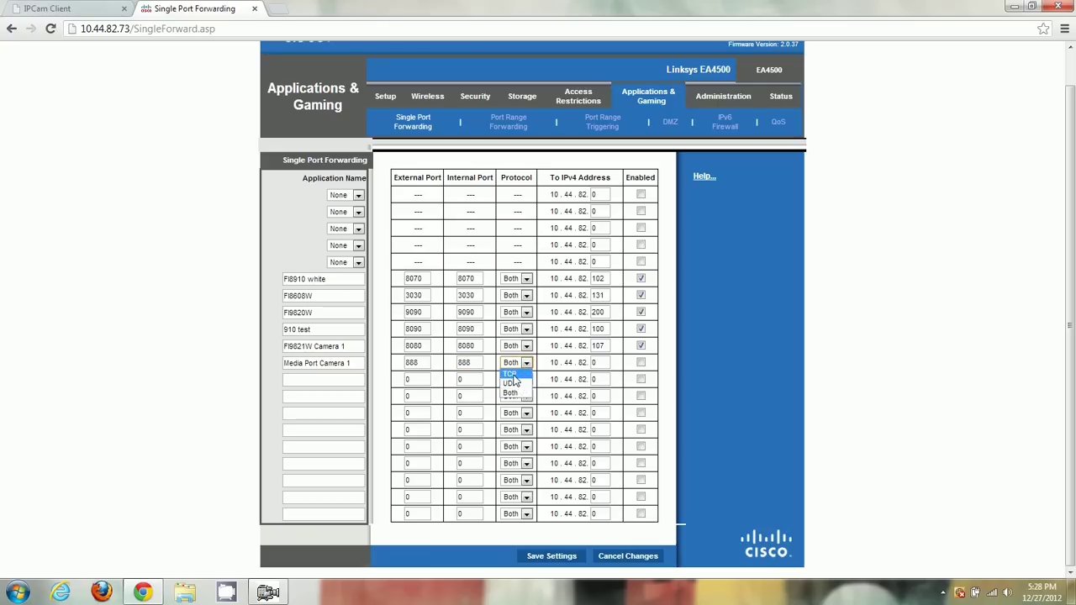
click(514, 392)
Point the media port rule at 10.44.82.107 and enable it.
click(600, 362)
double_click(601, 363)
text(107)
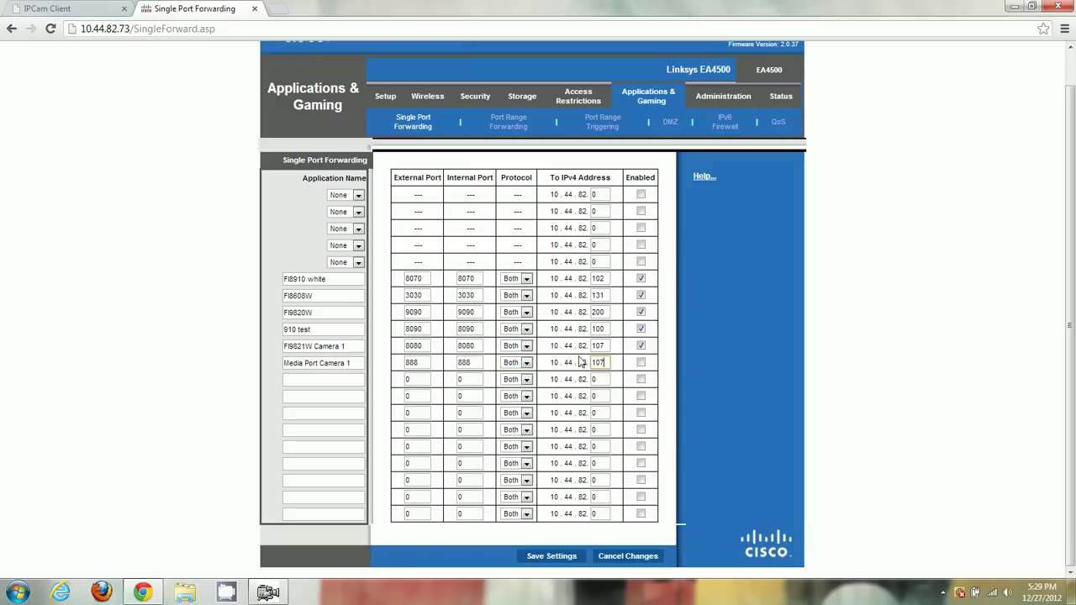
click(709, 368)
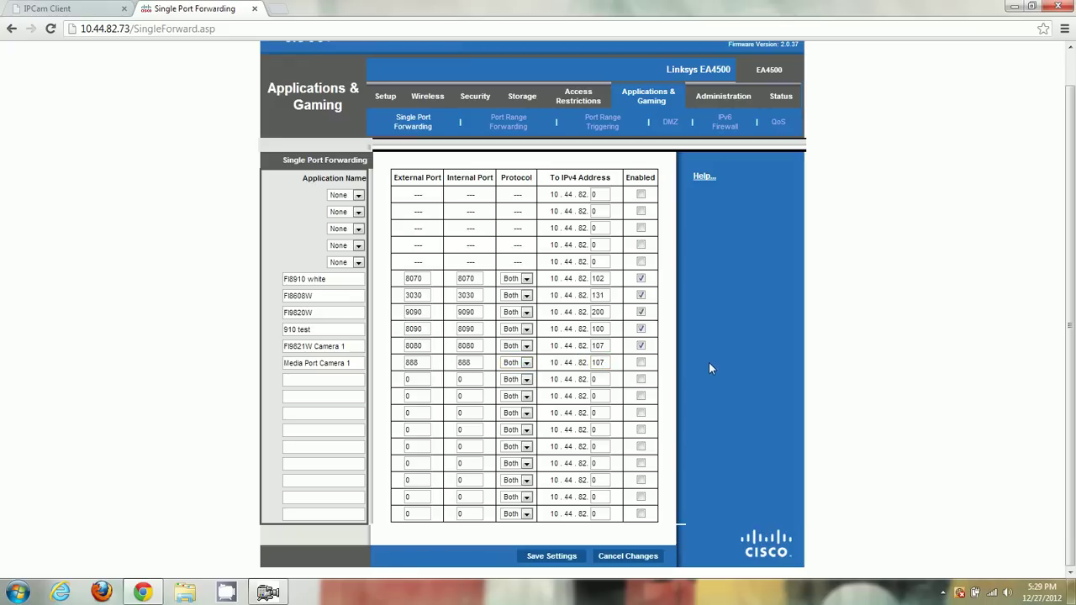
click(641, 363)
click(55, 7)
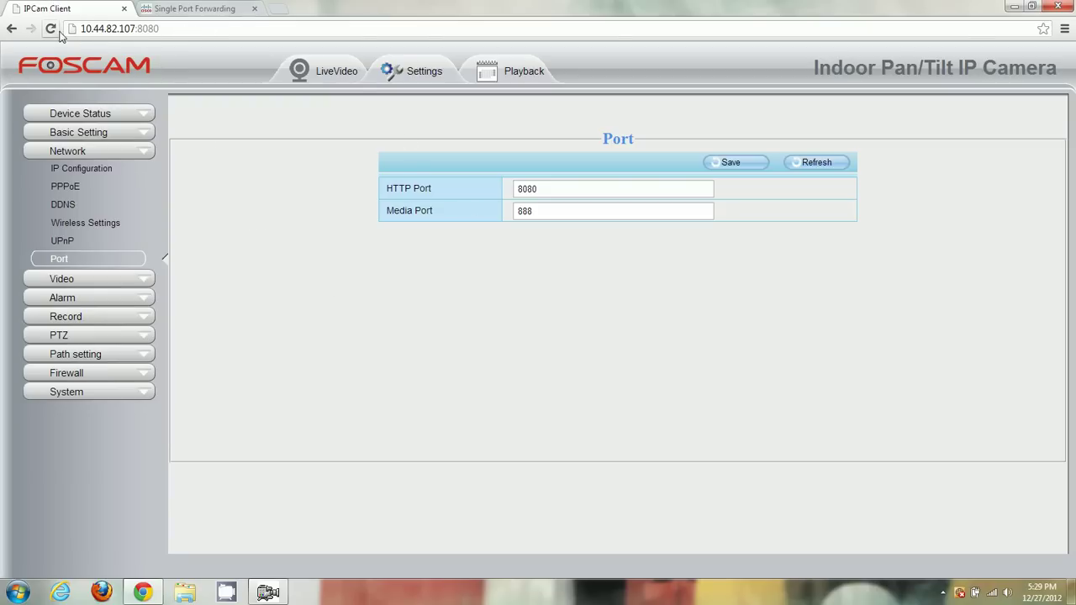
Cross-check 10.44.82.107 in IP Camera Tool and the router rules, then open a blank tab.
drag(83, 27, 136, 29)
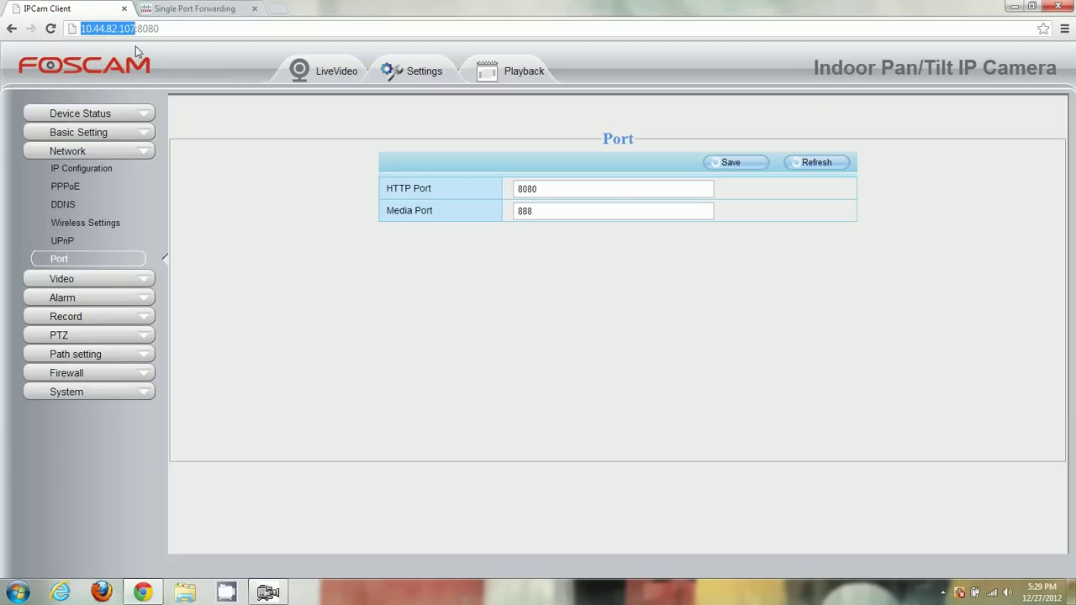
click(284, 594)
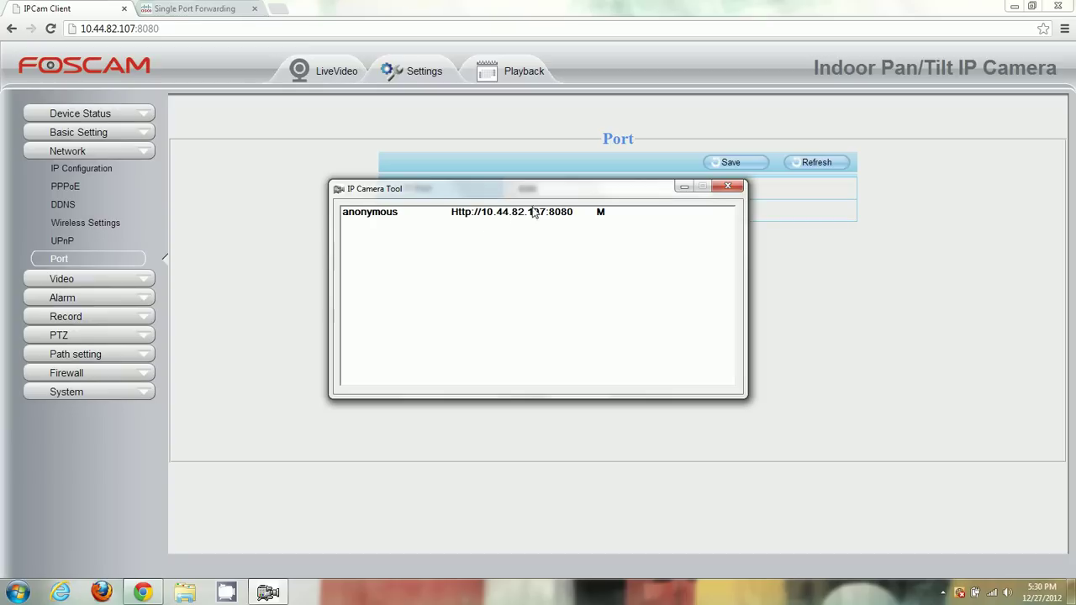
click(244, 263)
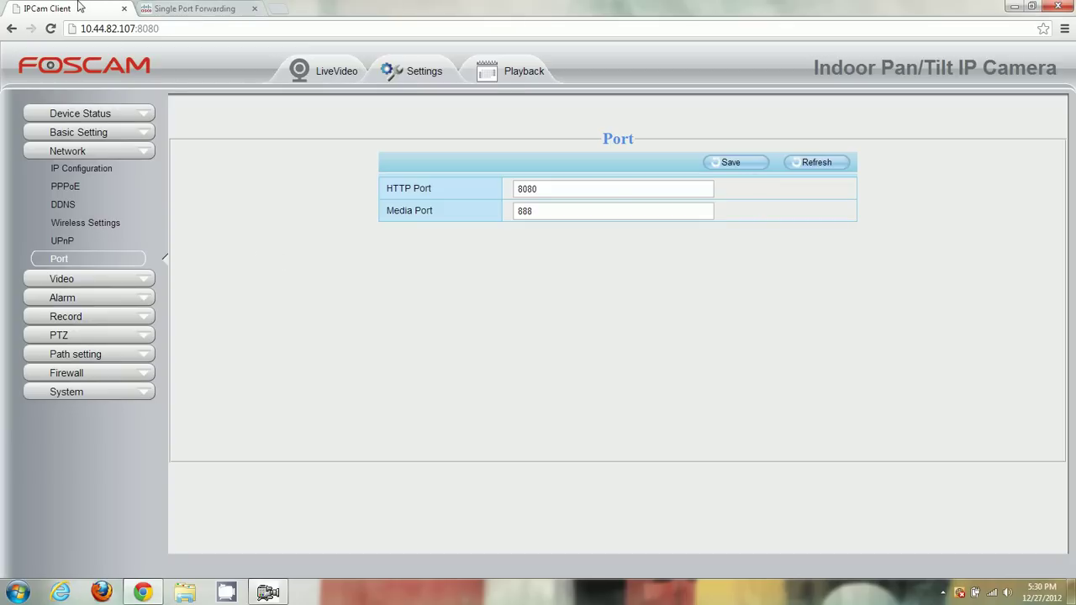
click(193, 10)
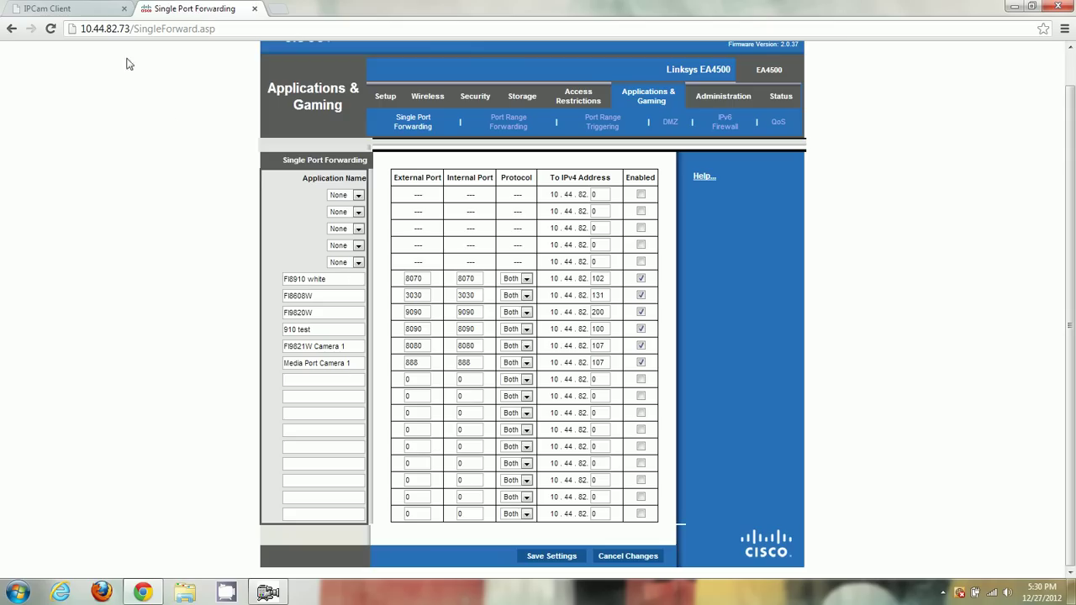
click(99, 10)
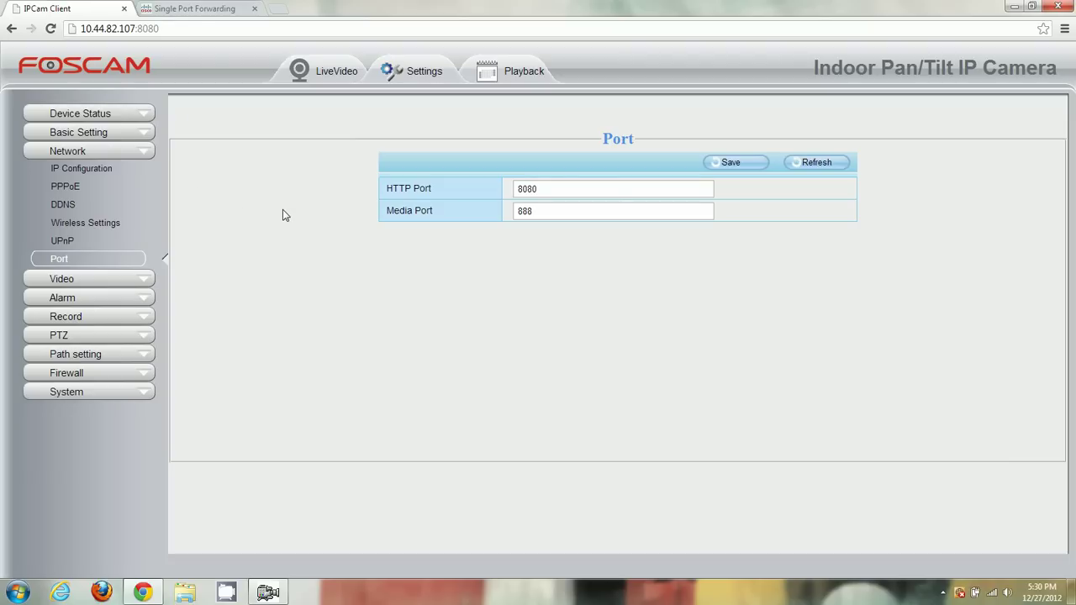
key(ctrl+t)
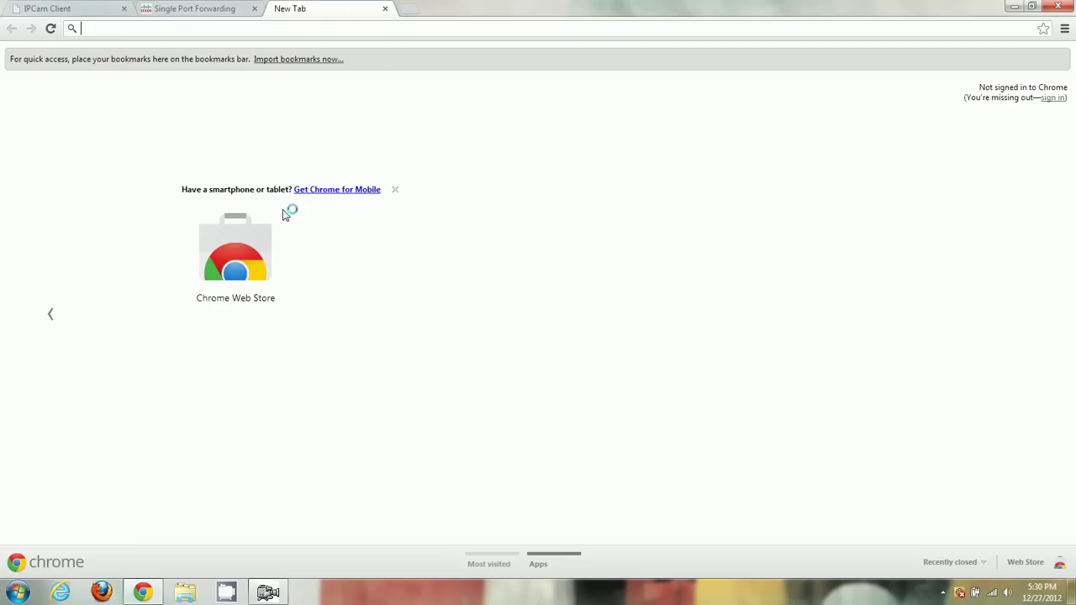
text(www)
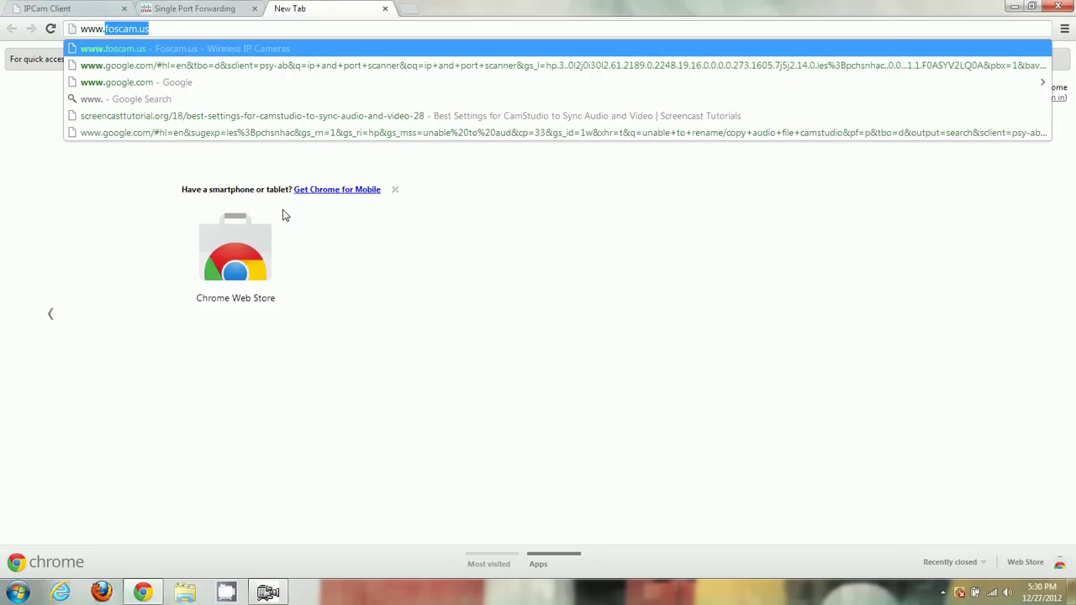
text(.whatismyip.com)
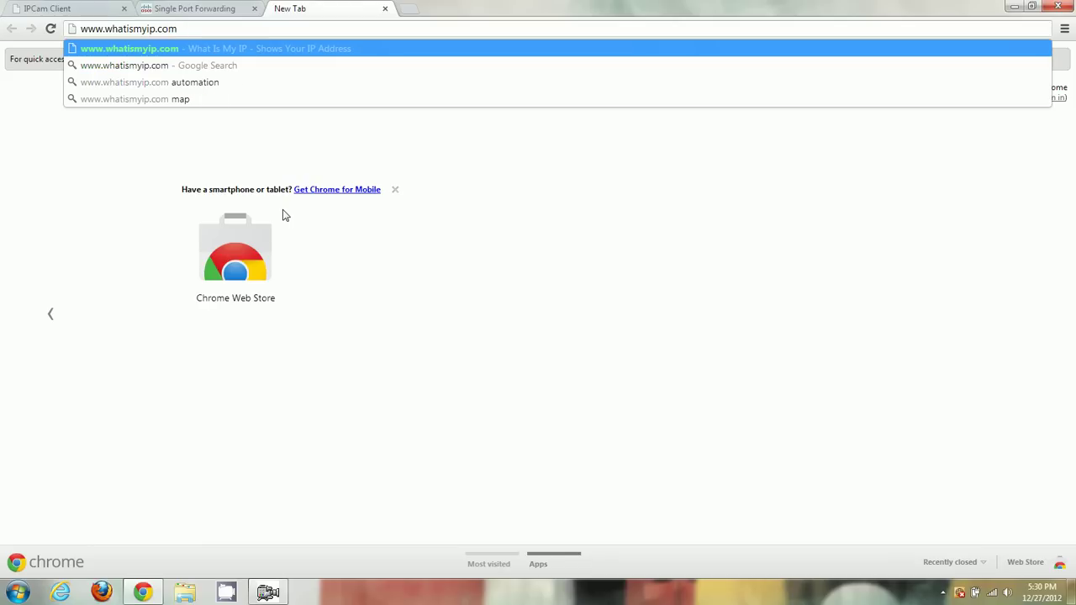
key(Return)
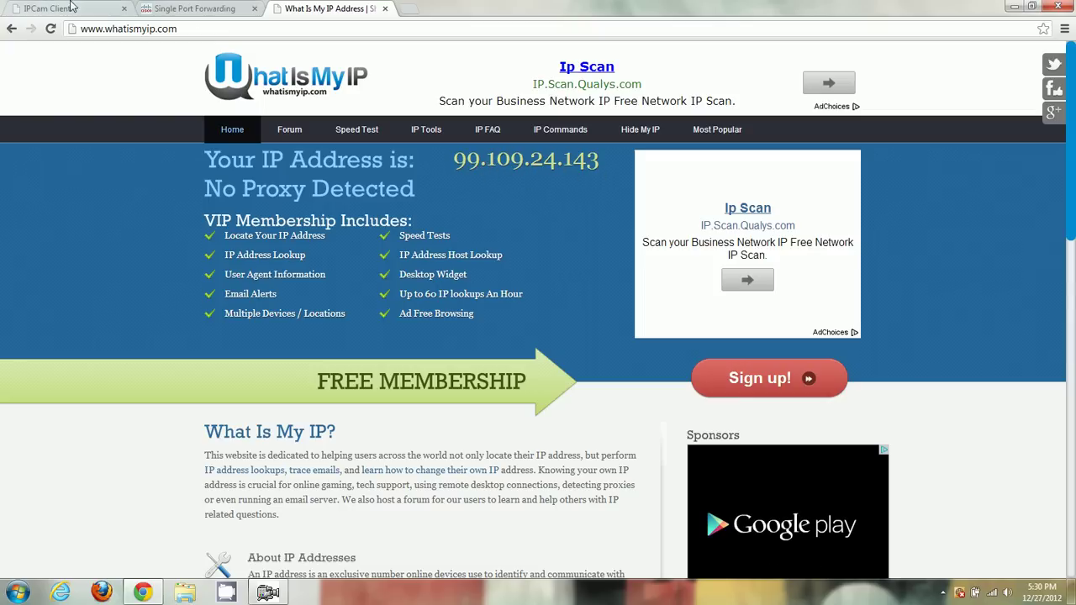
click(269, 593)
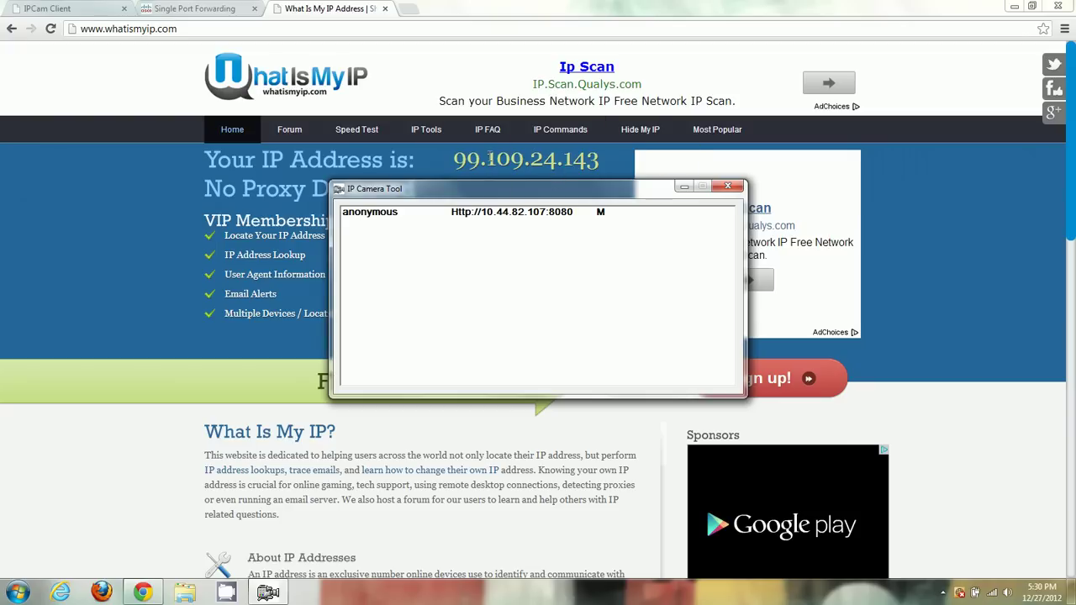
click(524, 224)
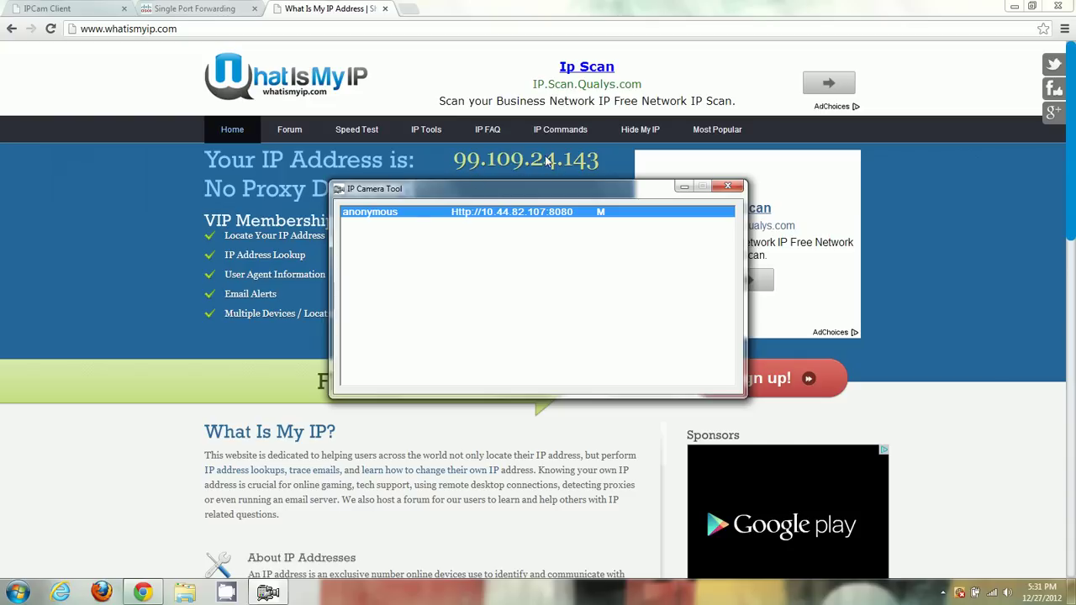
click(161, 395)
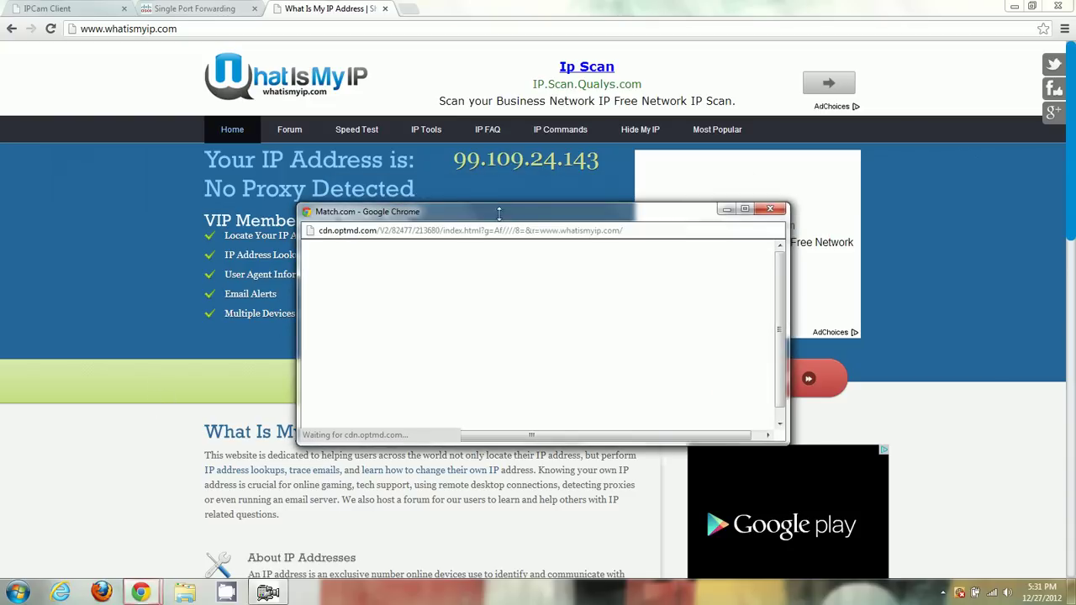
click(769, 211)
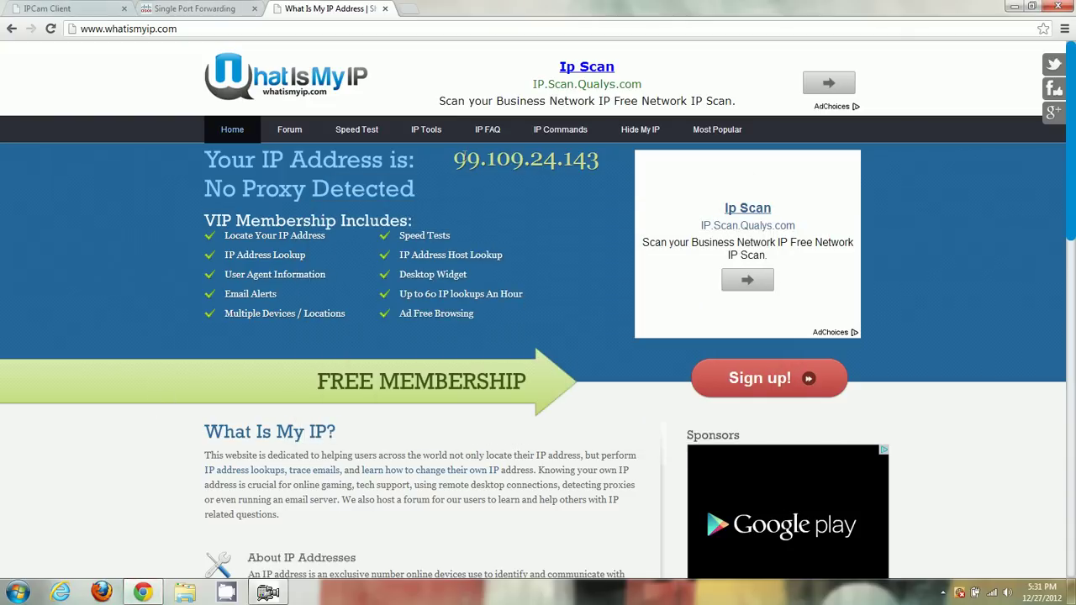
drag(454, 161, 599, 159)
right_click(585, 160)
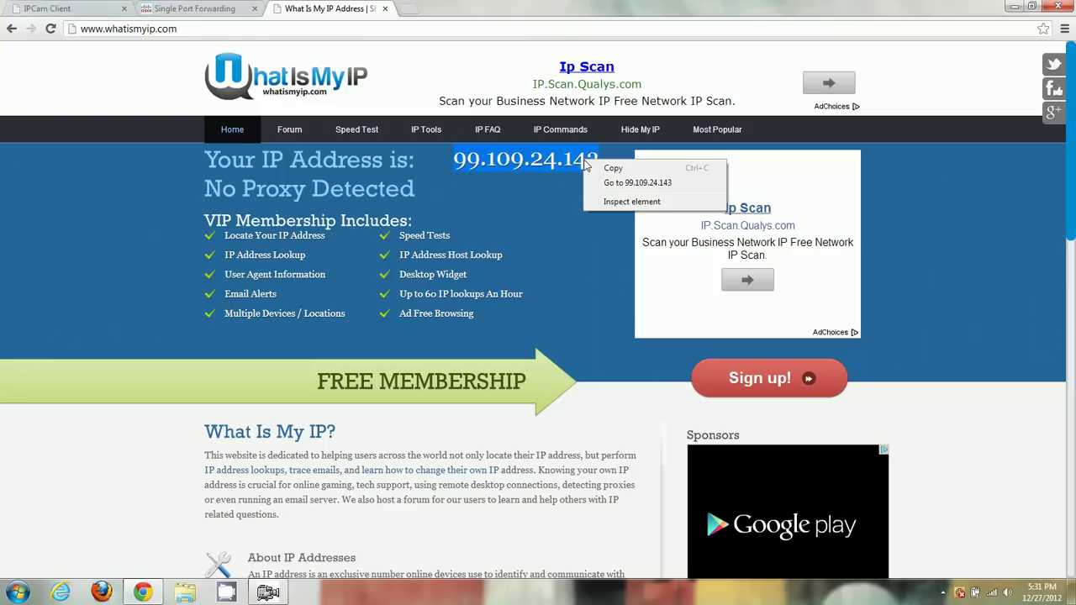
click(599, 171)
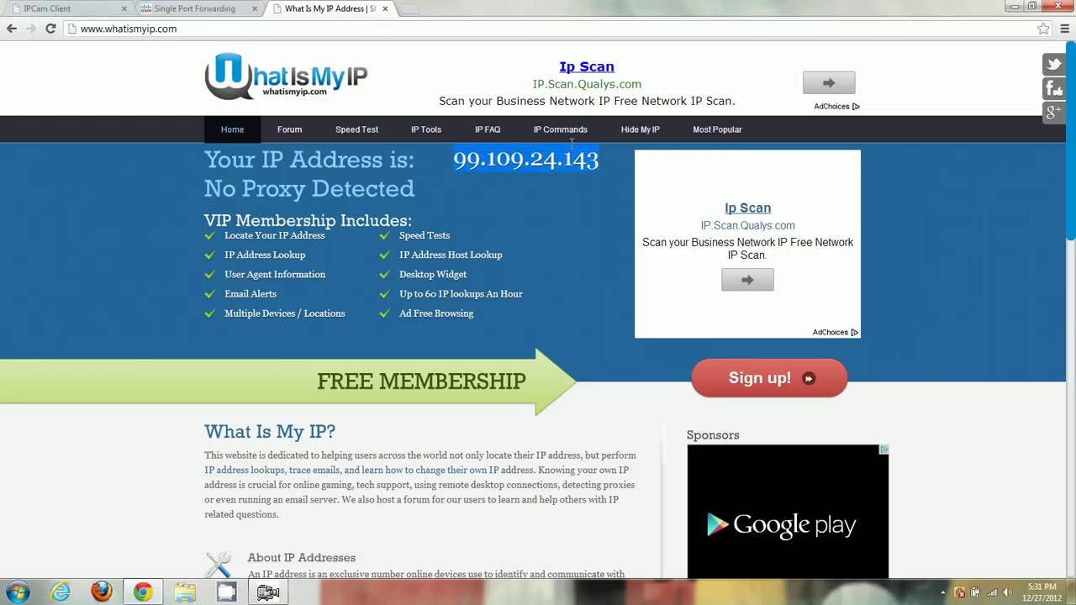
click(407, 9)
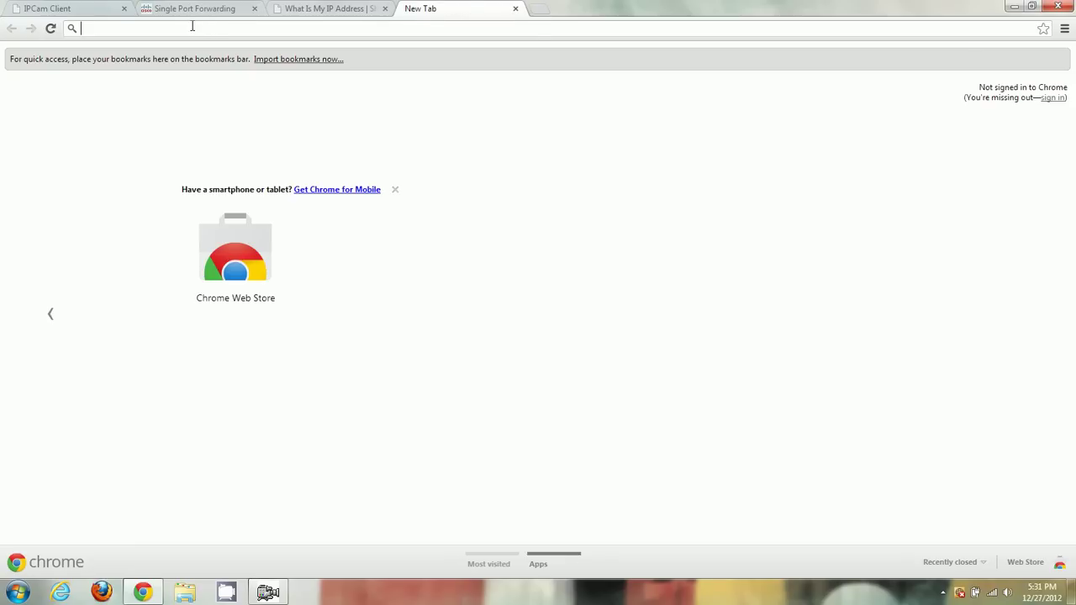
click(191, 26)
key(ctrl+v)
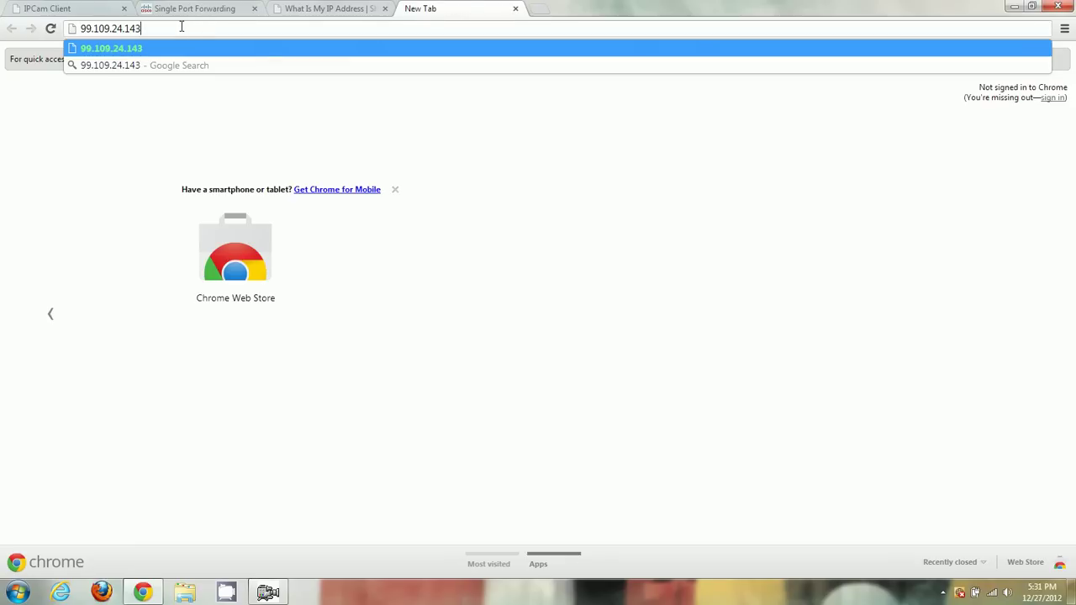
click(80, 9)
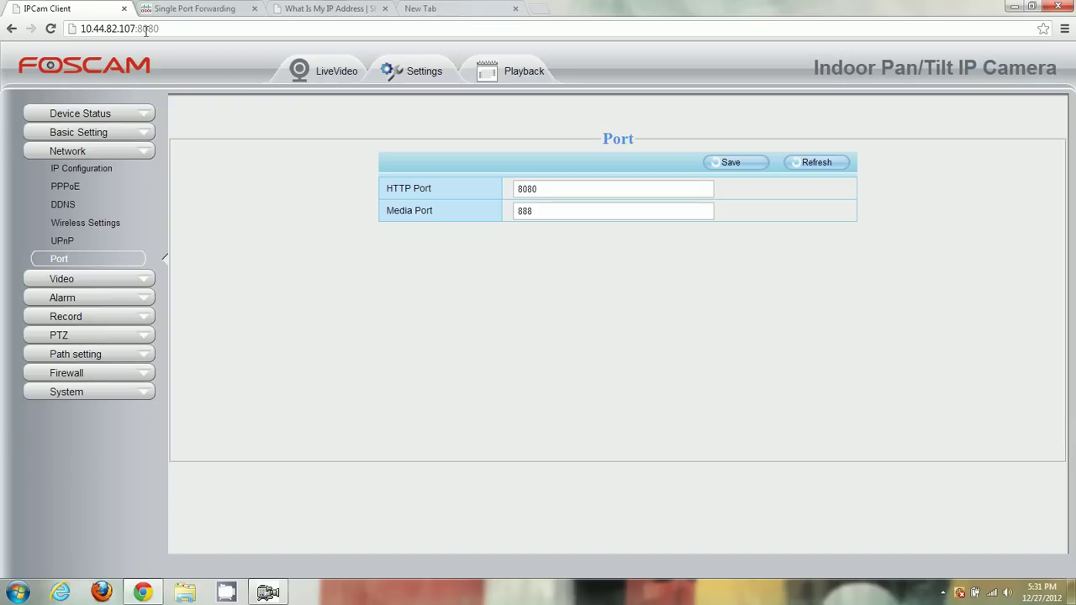
click(410, 7)
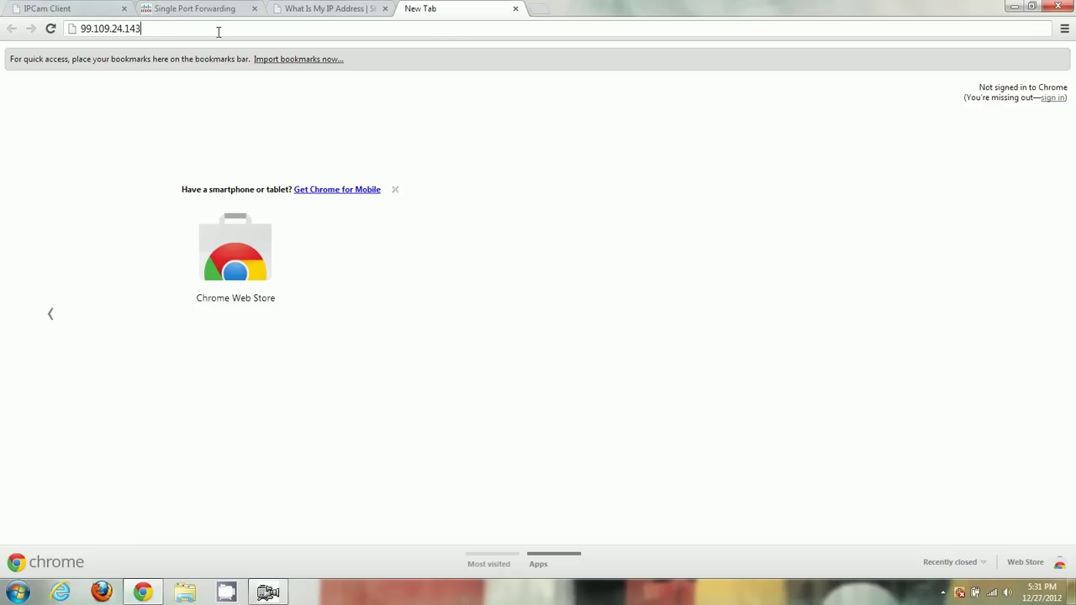
text(:8080)
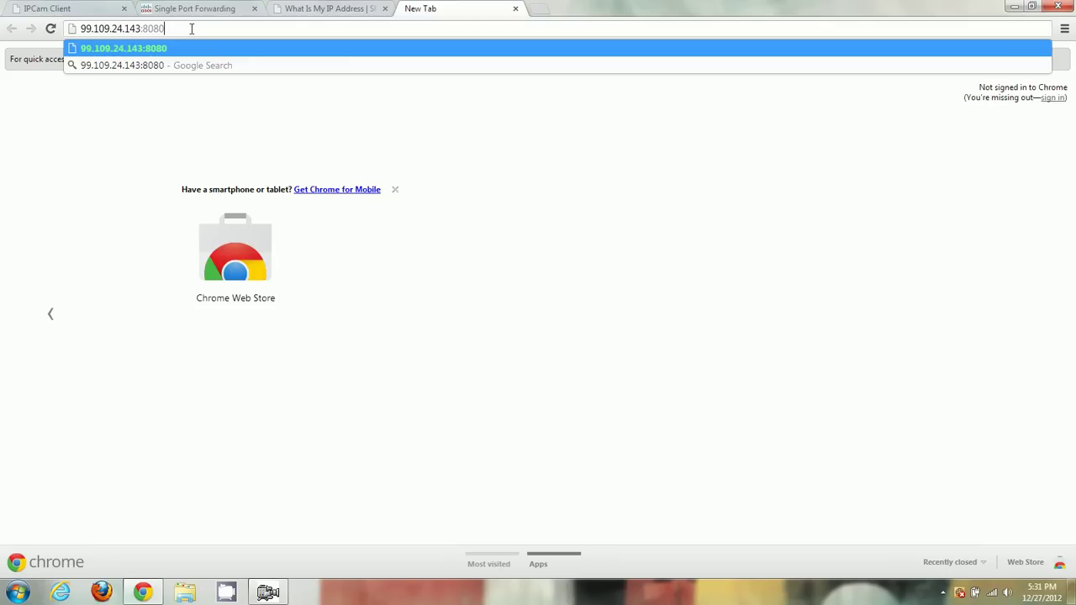
click(209, 13)
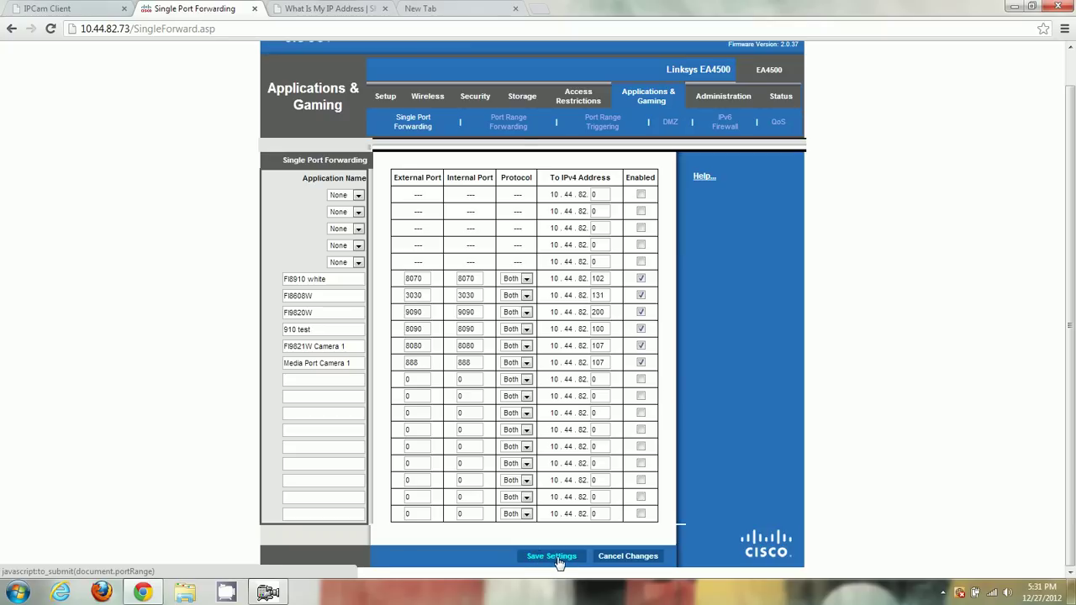
click(434, 7)
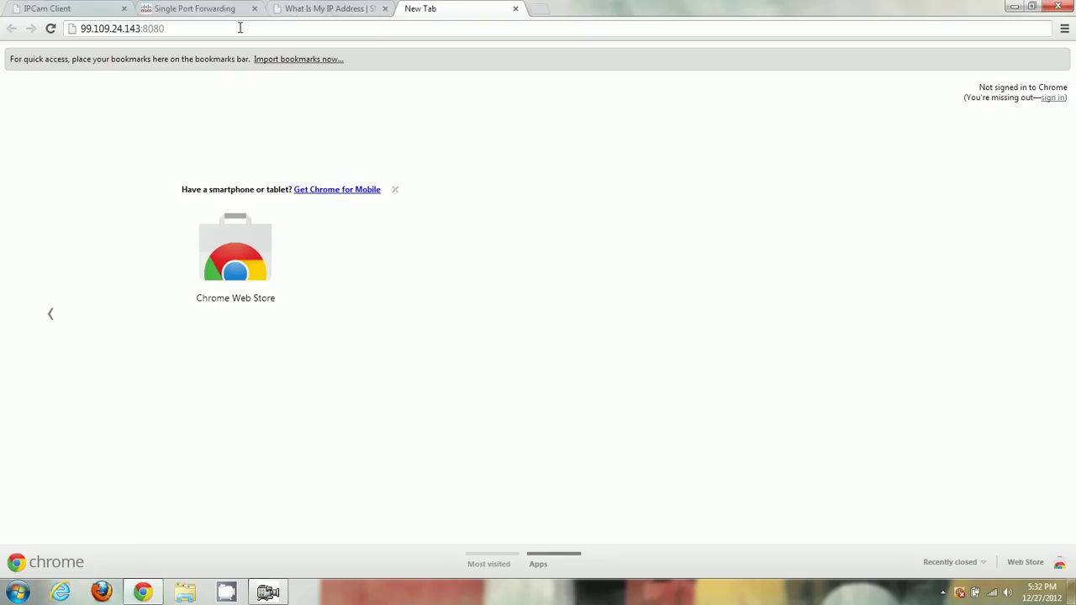
key(Return)
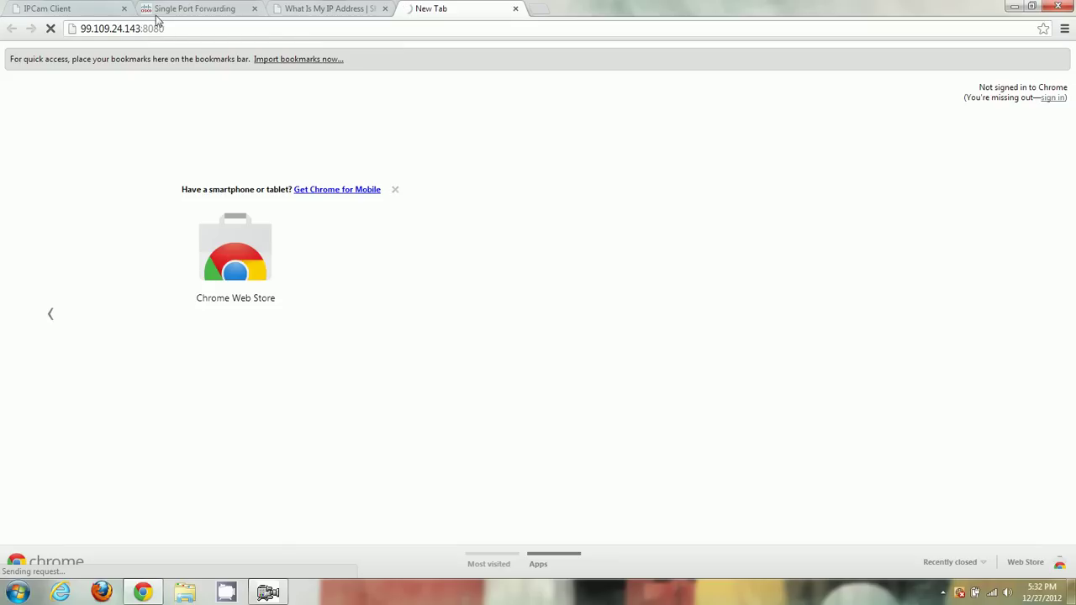
Compare the failed connection with the camera's local address 10.44.82.107:8080.
click(84, 8)
click(89, 29)
click(93, 30)
drag(84, 32, 177, 28)
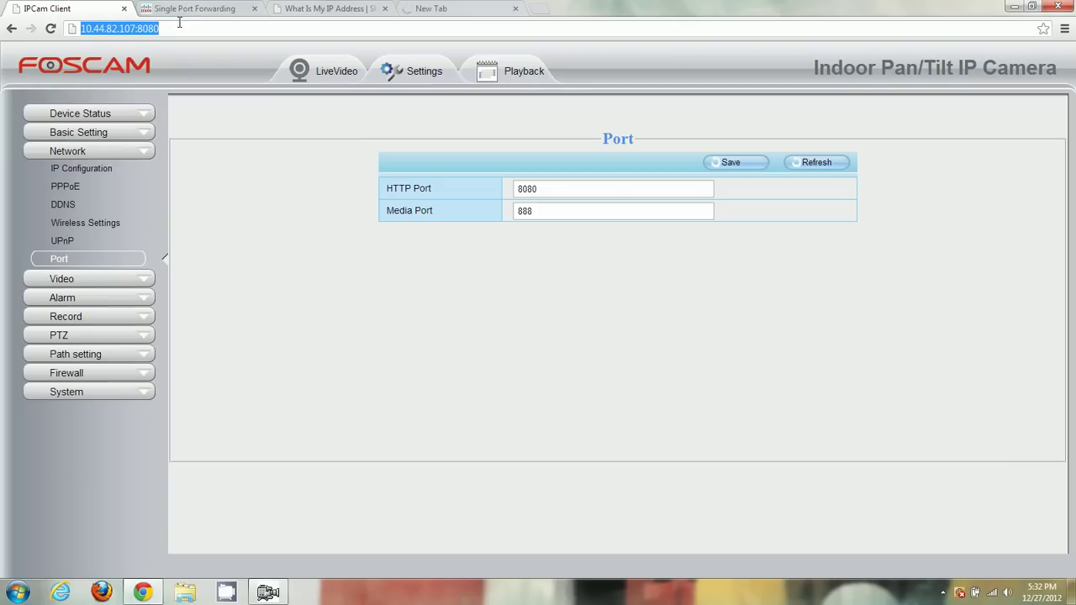
click(471, 156)
click(993, 592)
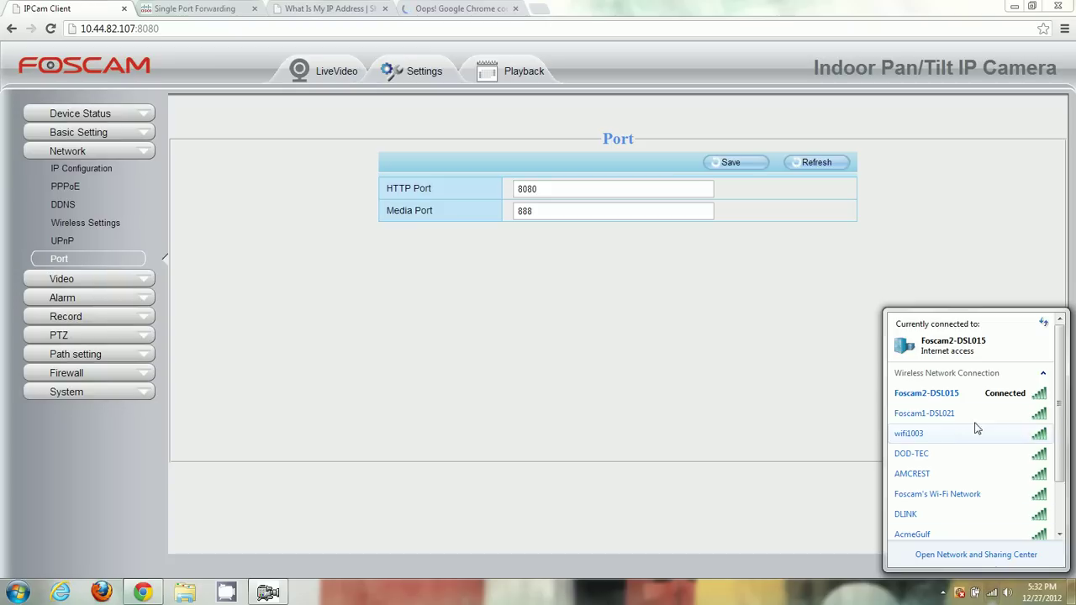
click(591, 279)
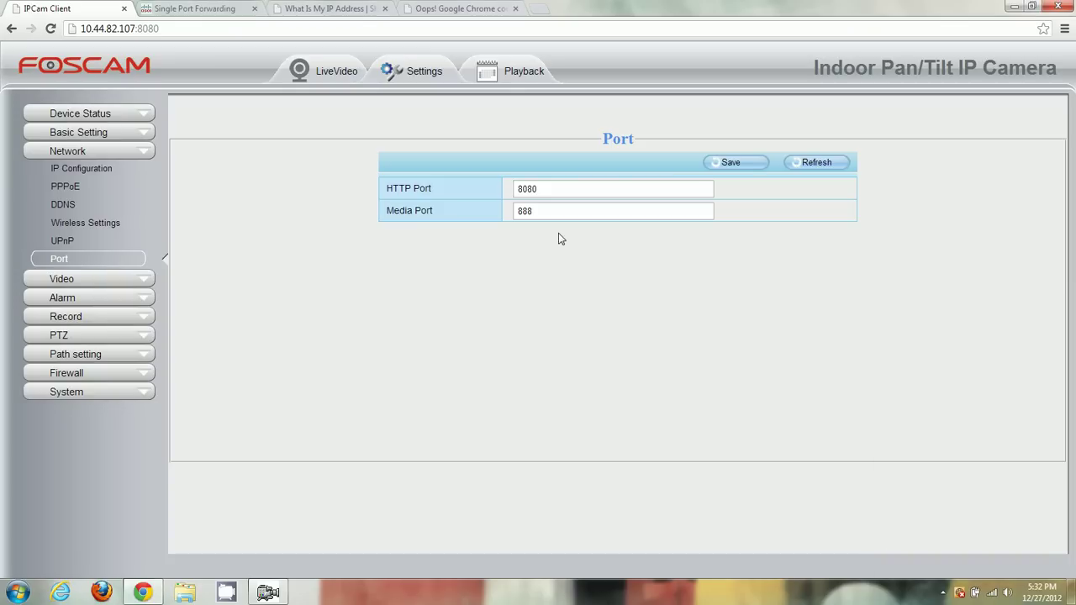
click(454, 9)
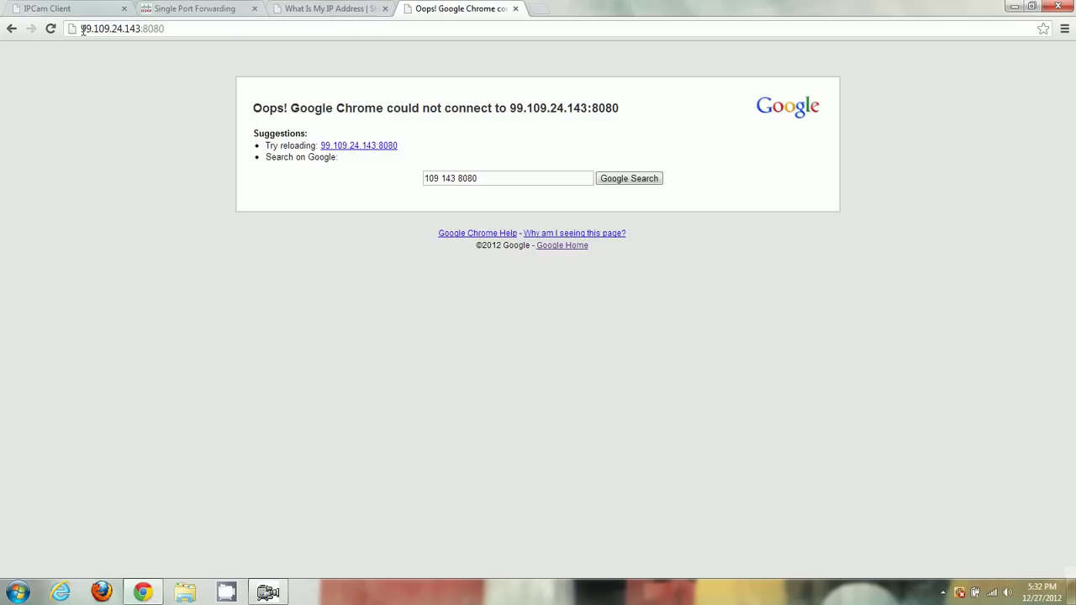
click(191, 9)
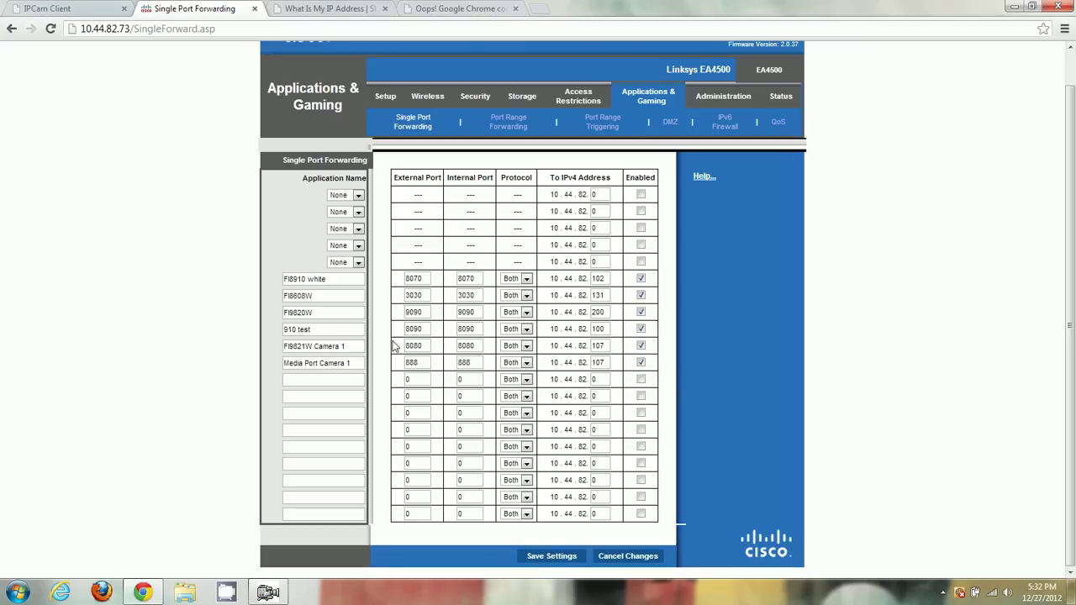
After the 8080 conflict alert, disable and save the Foscam Test 2 port-range rule.
click(542, 559)
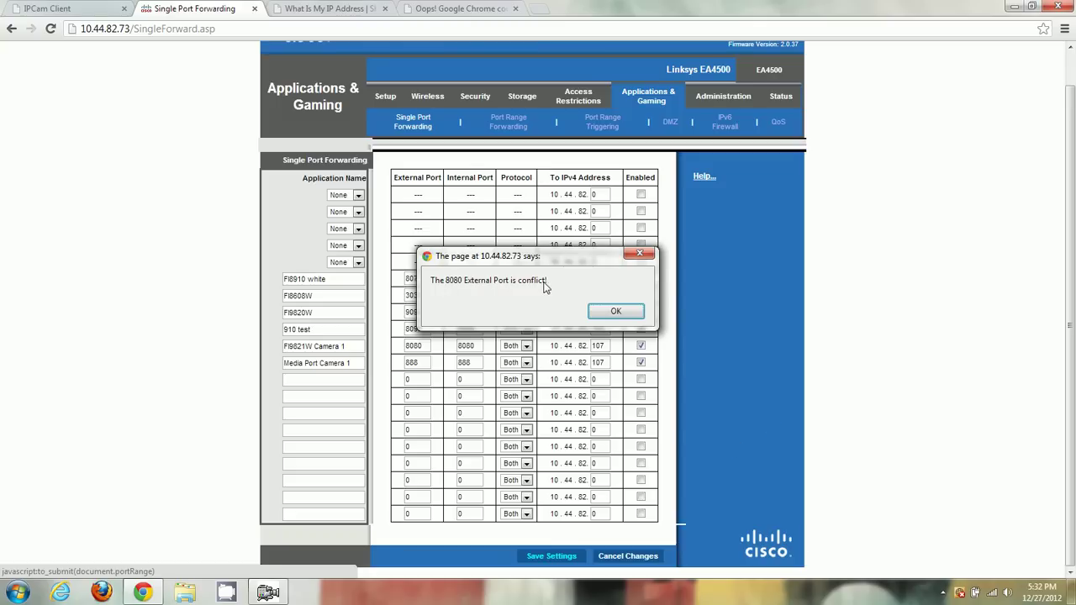
click(613, 313)
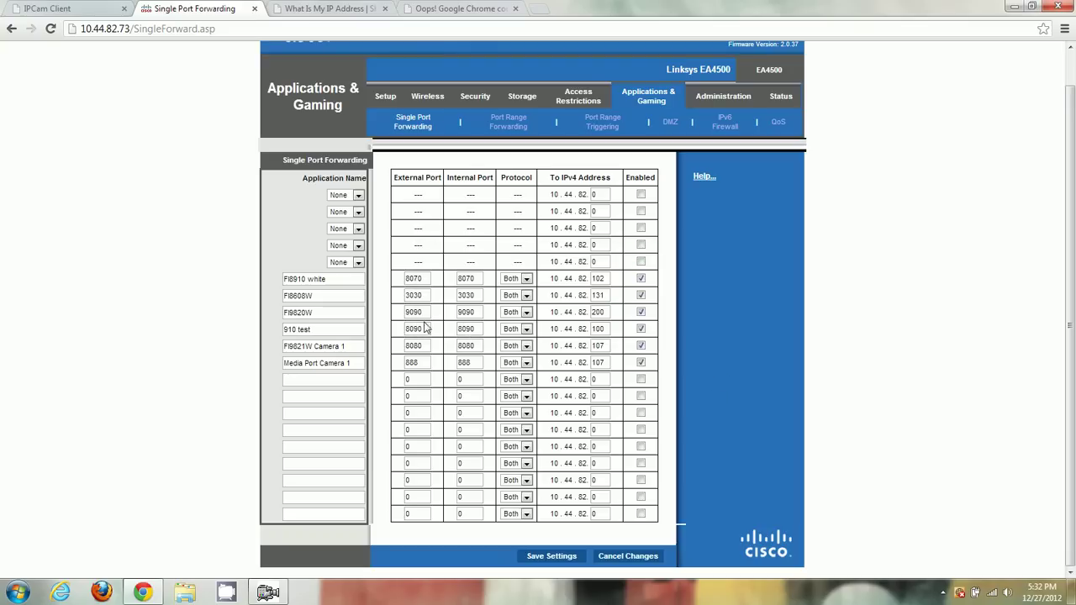
click(518, 126)
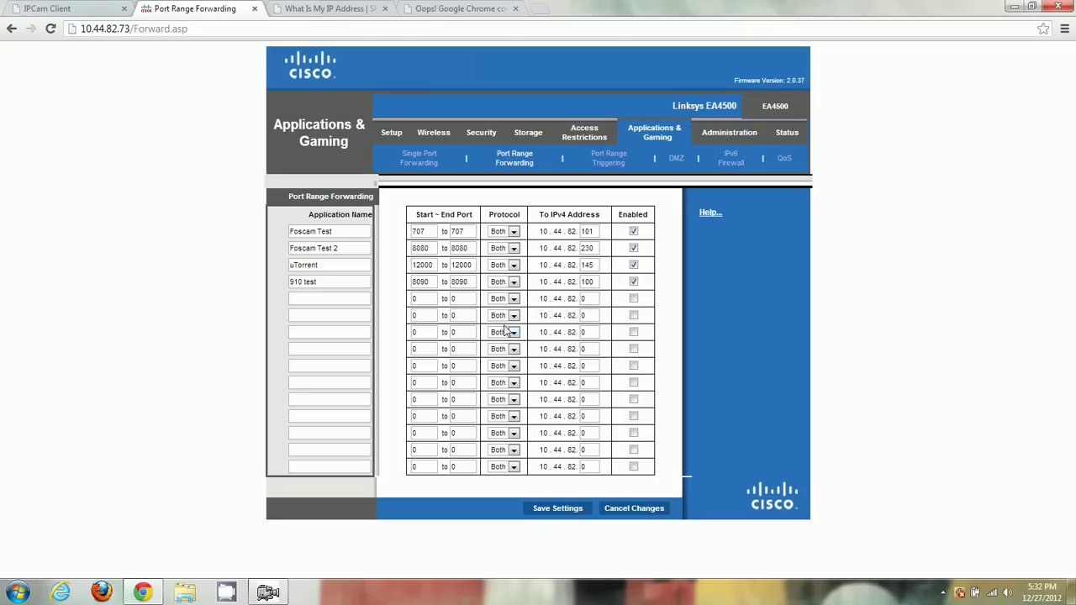
click(633, 250)
click(564, 510)
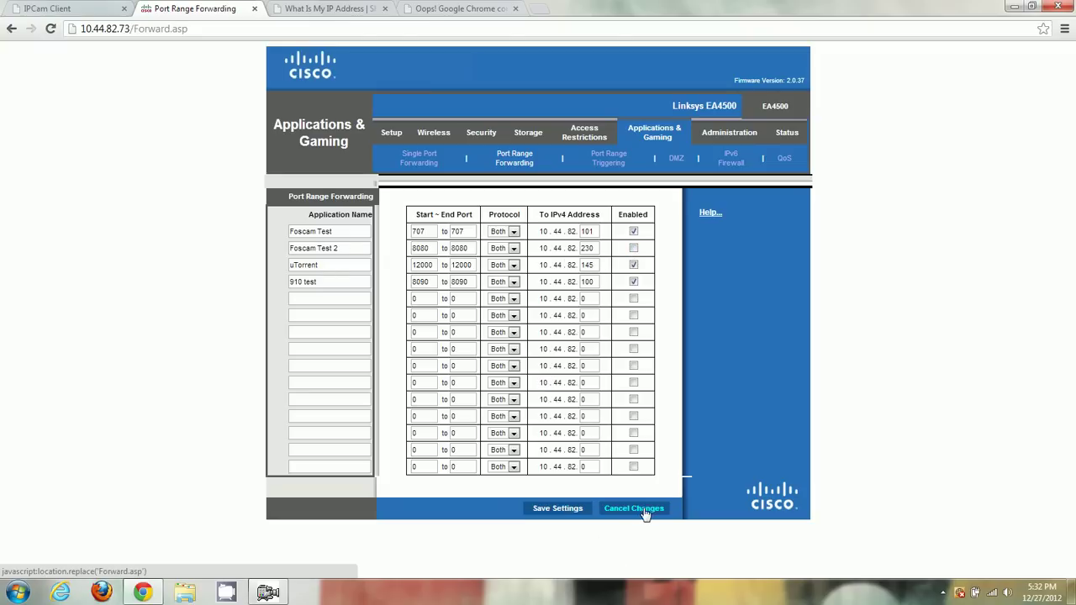
click(567, 511)
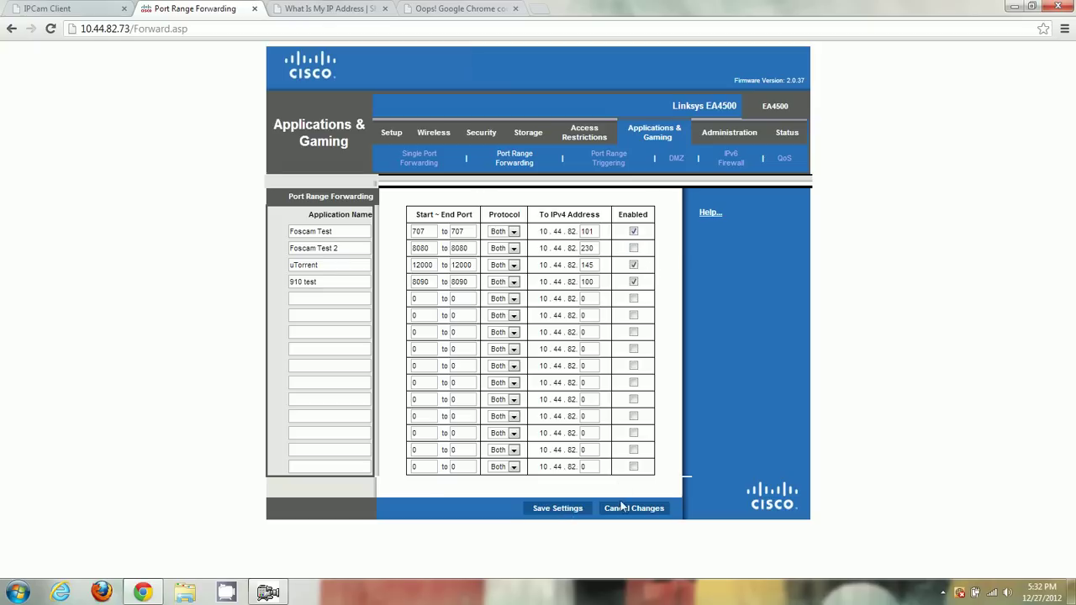
click(565, 510)
click(531, 197)
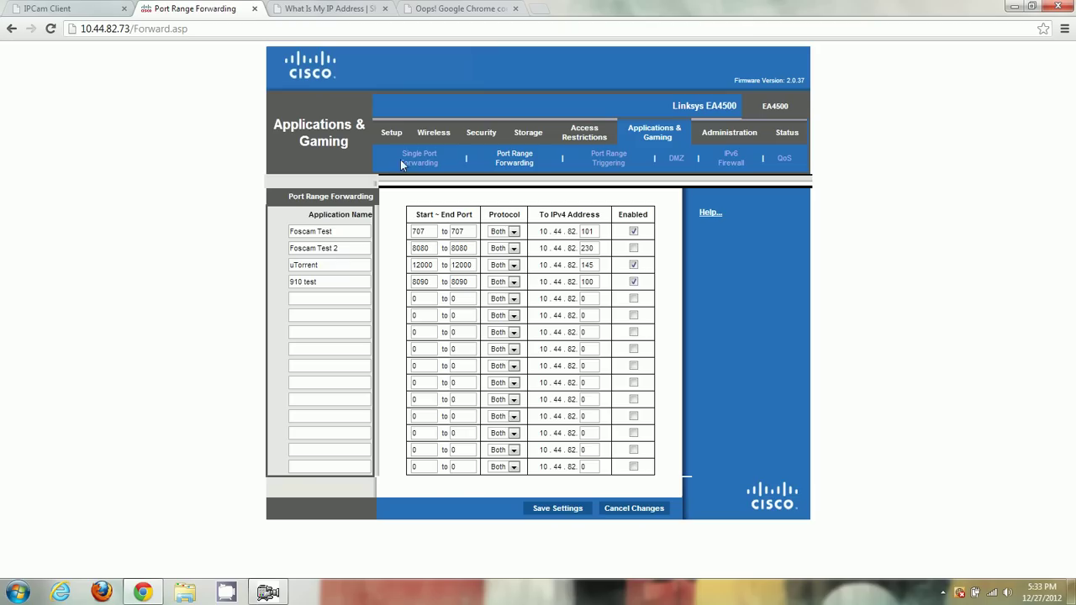
click(402, 165)
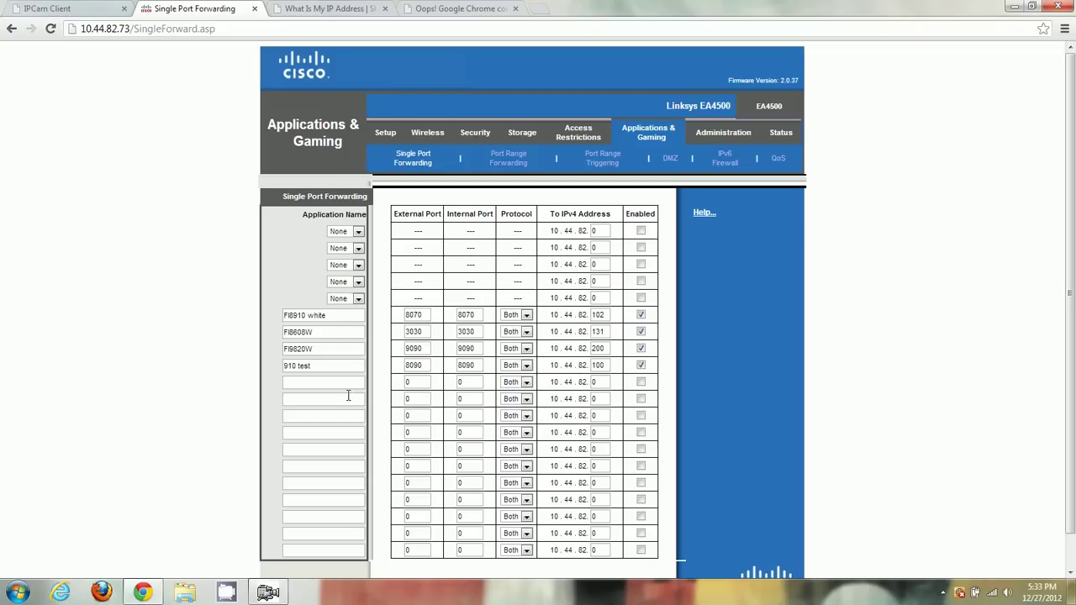
Add an enabled 'FI9821W Camera 1' rule forwarding 8080/8080 to 10.44.82.107.
click(335, 380)
text(FI9821W Camera 1)
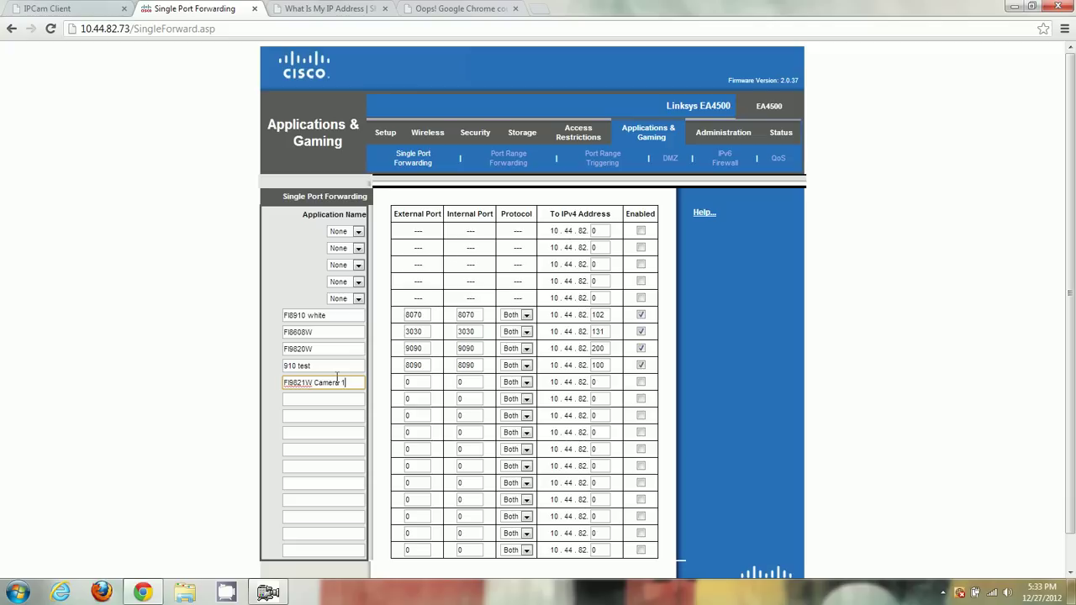
key(Tab)
text(8080)
key(Tab)
text(8080)
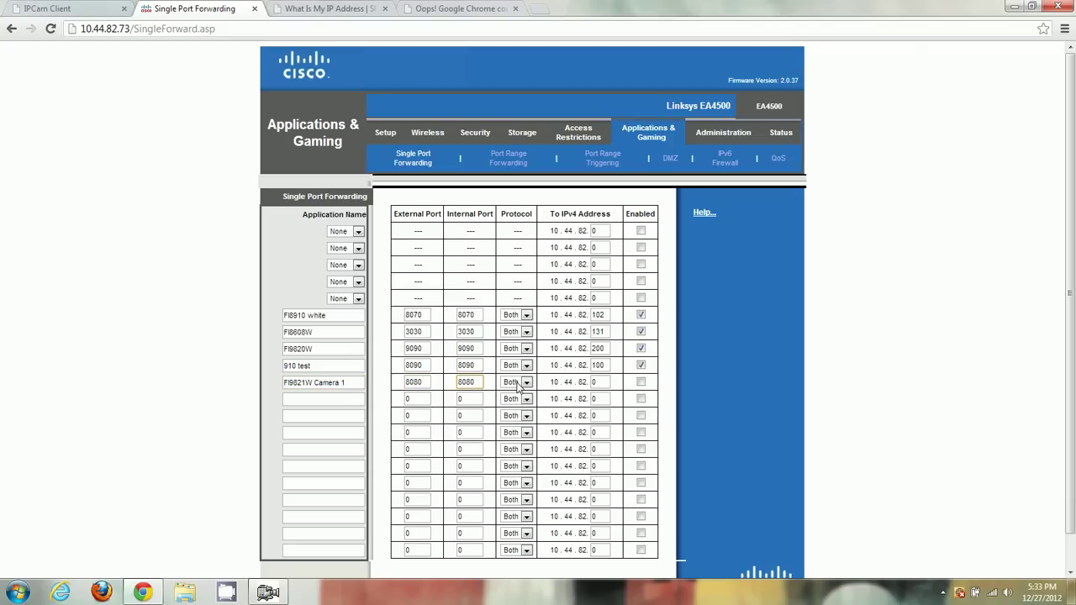
key(Tab)
key(Tab)
text(107)
click(642, 382)
Add an enabled 'Media Port 1' rule forwarding 888 to 10.44.82.107.
click(338, 399)
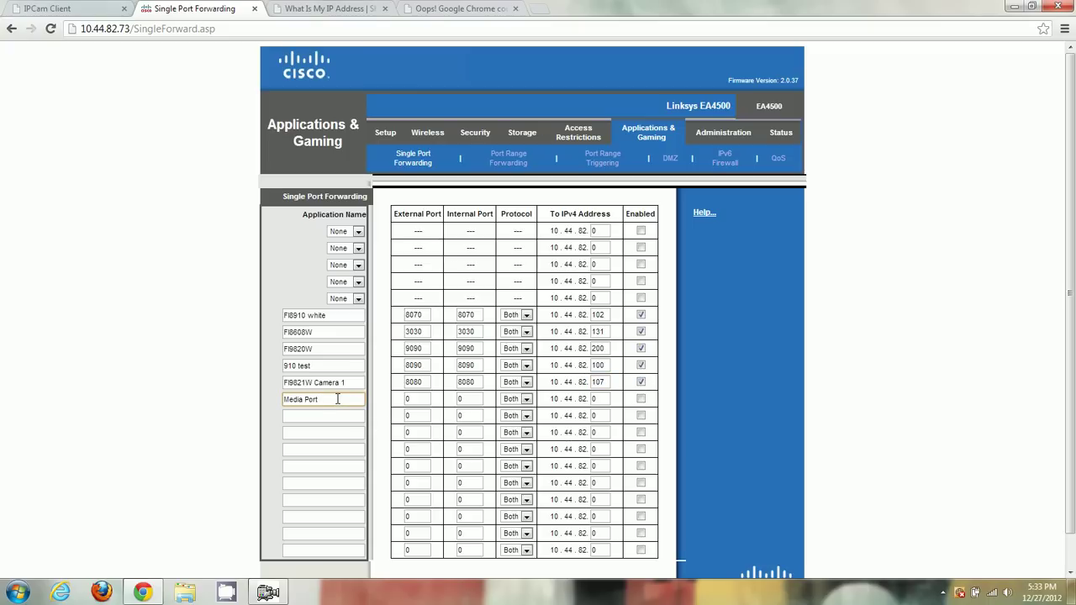
text(Media Port 1)
key(Tab)
text(888)
key(Tab)
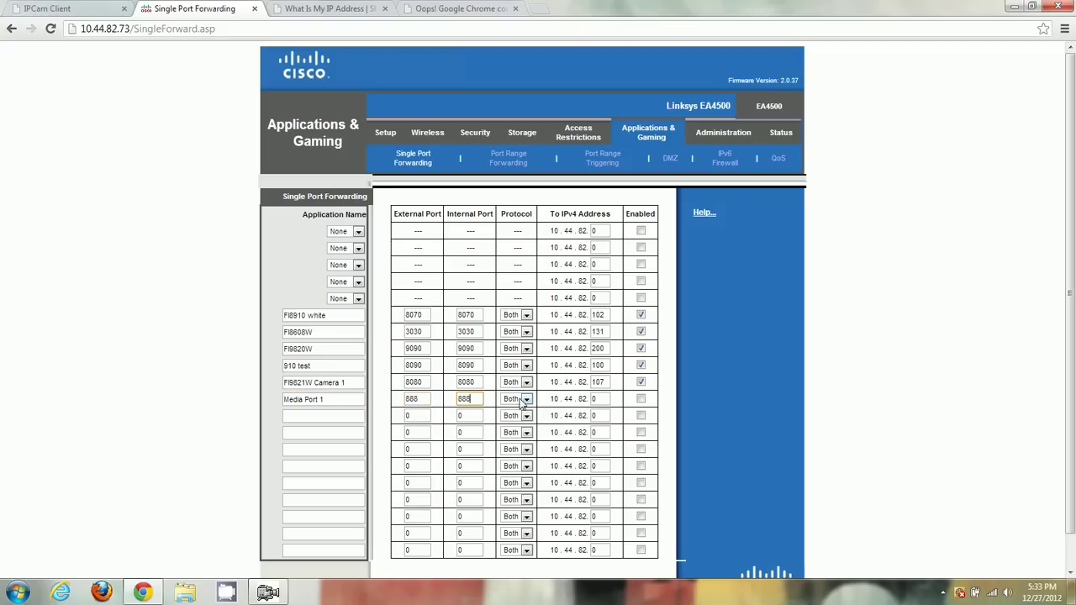
click(598, 399)
text(107)
click(641, 398)
Save the two new camera forwarding rules and continue past the confirmation.
double_click(461, 382)
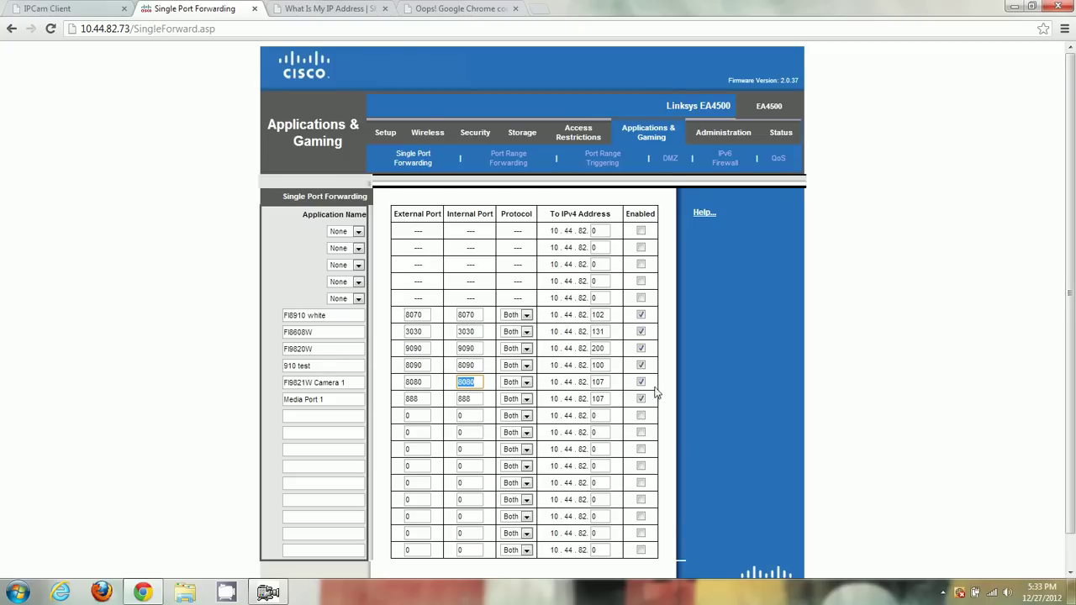
scroll(658, 393, down, 1)
click(684, 487)
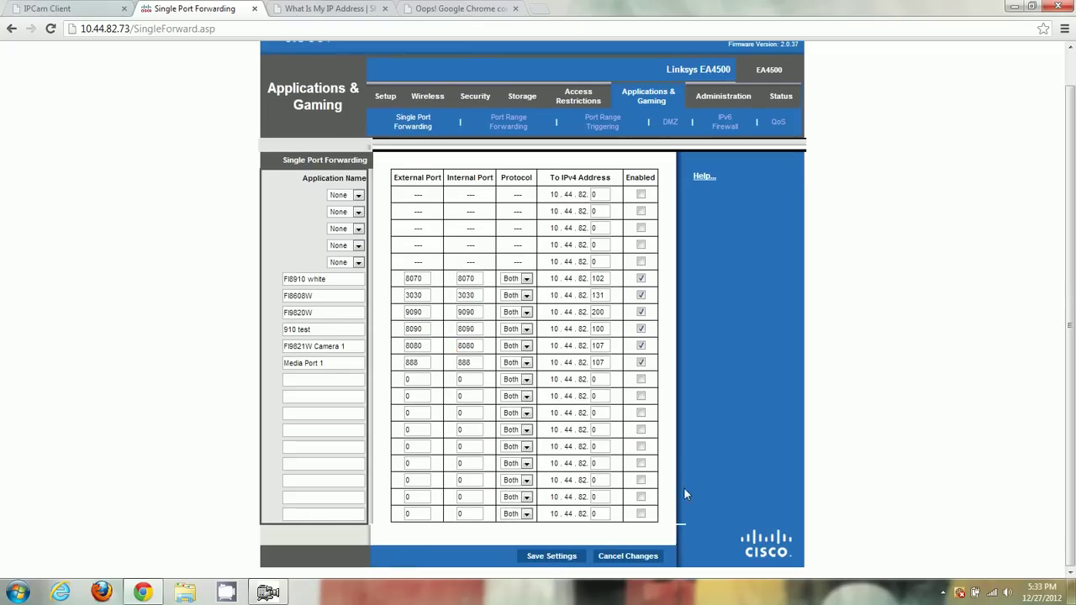
click(555, 557)
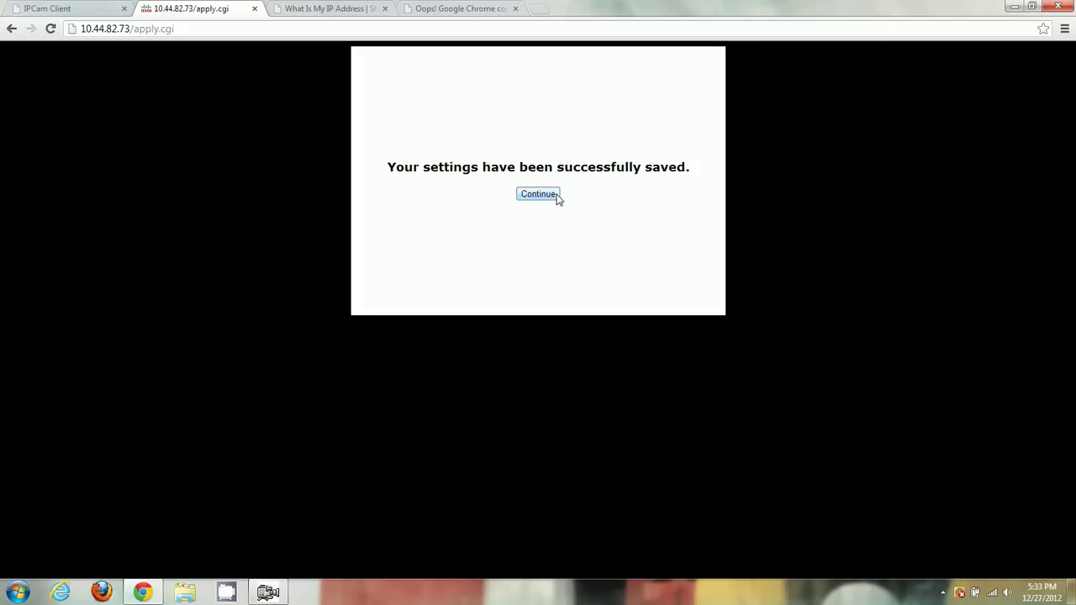
click(545, 199)
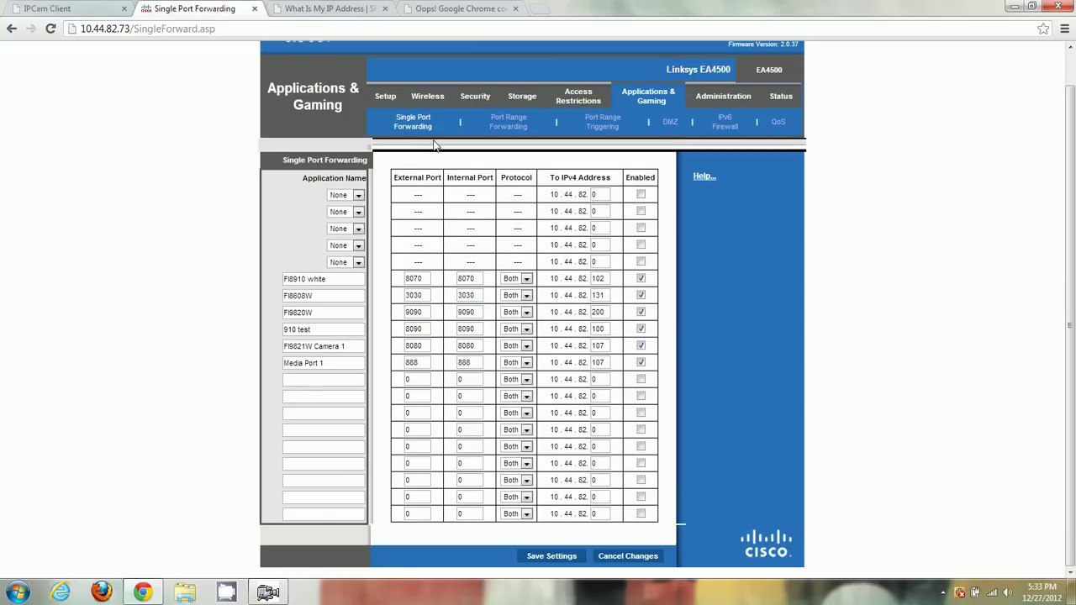
click(454, 9)
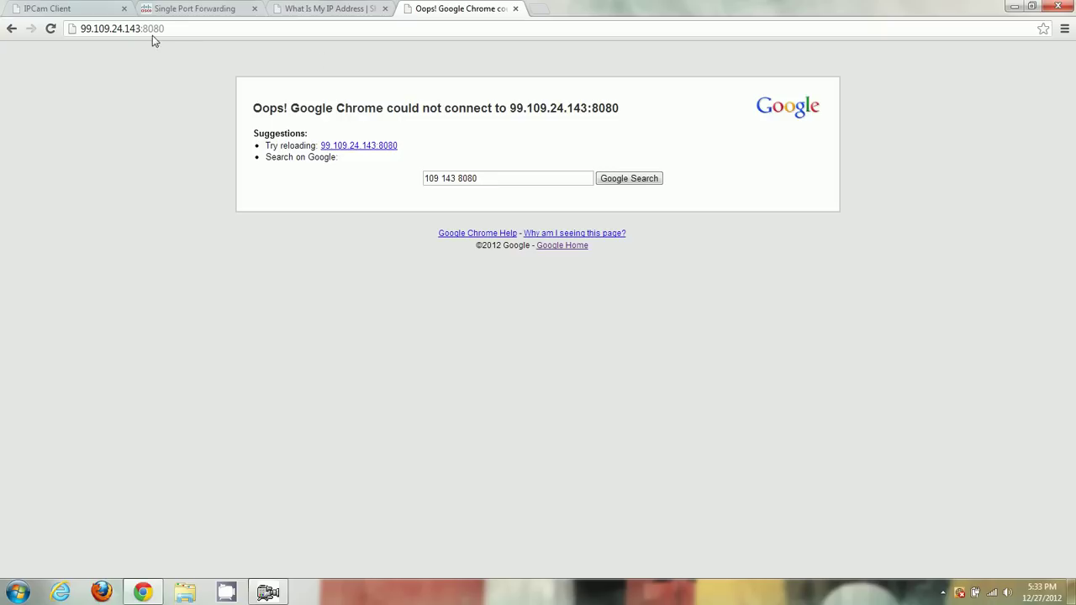
click(189, 31)
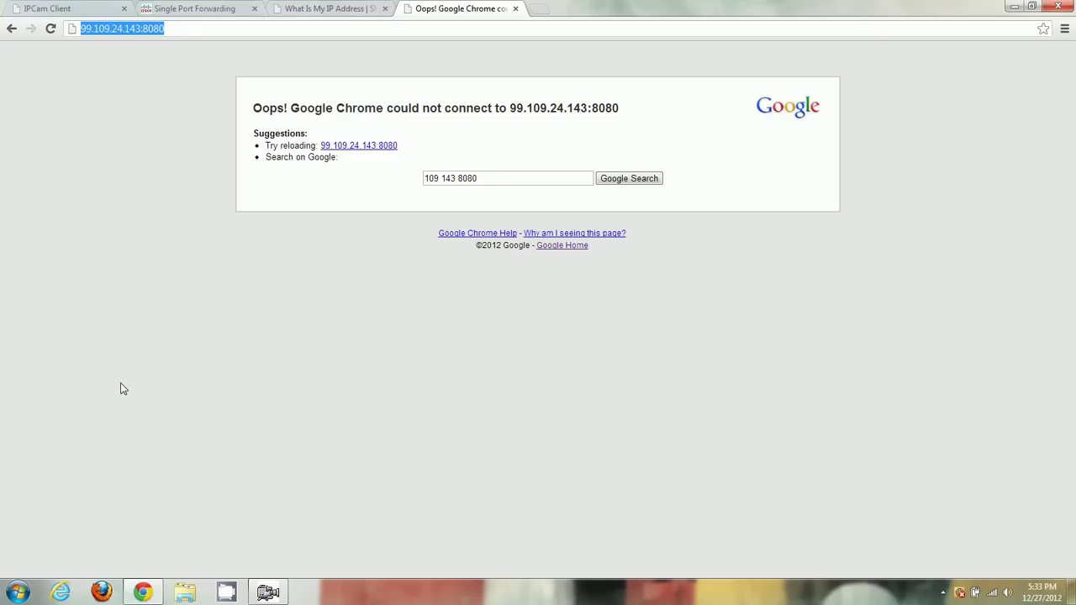
key(Return)
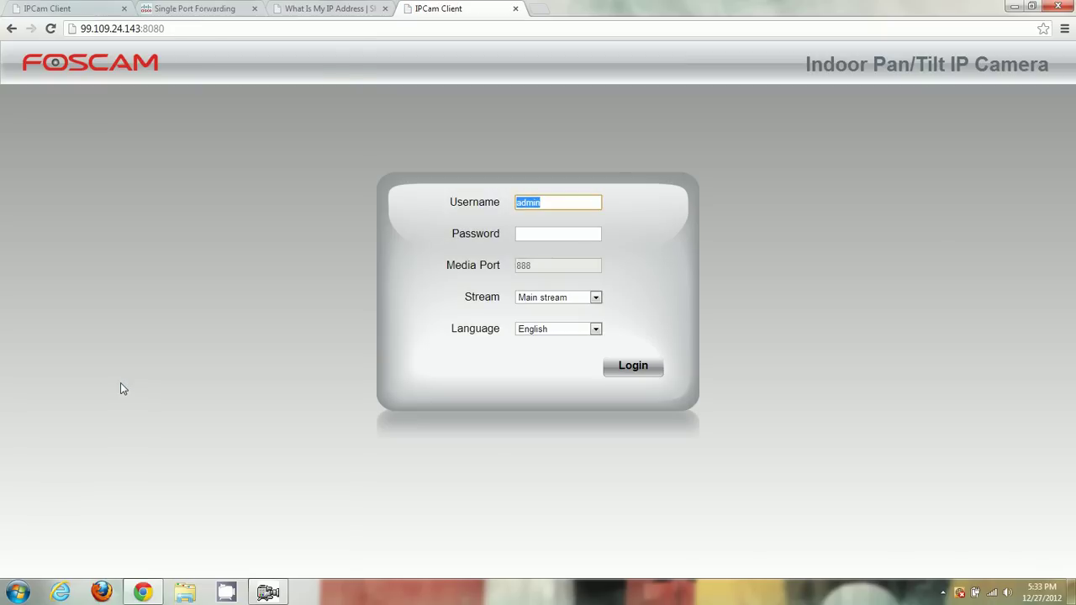
click(548, 217)
click(552, 227)
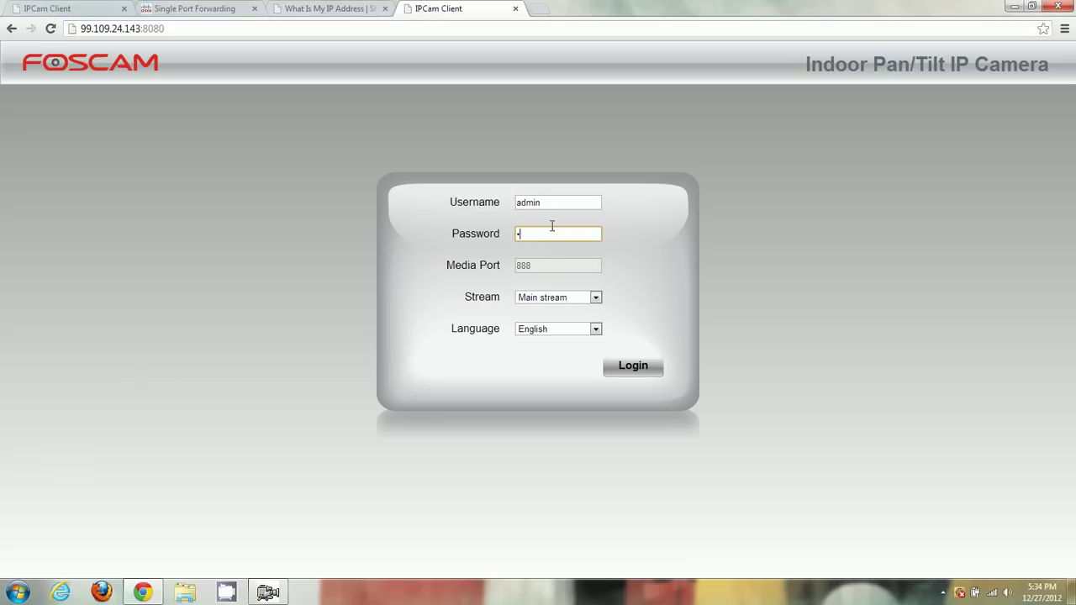
click(629, 372)
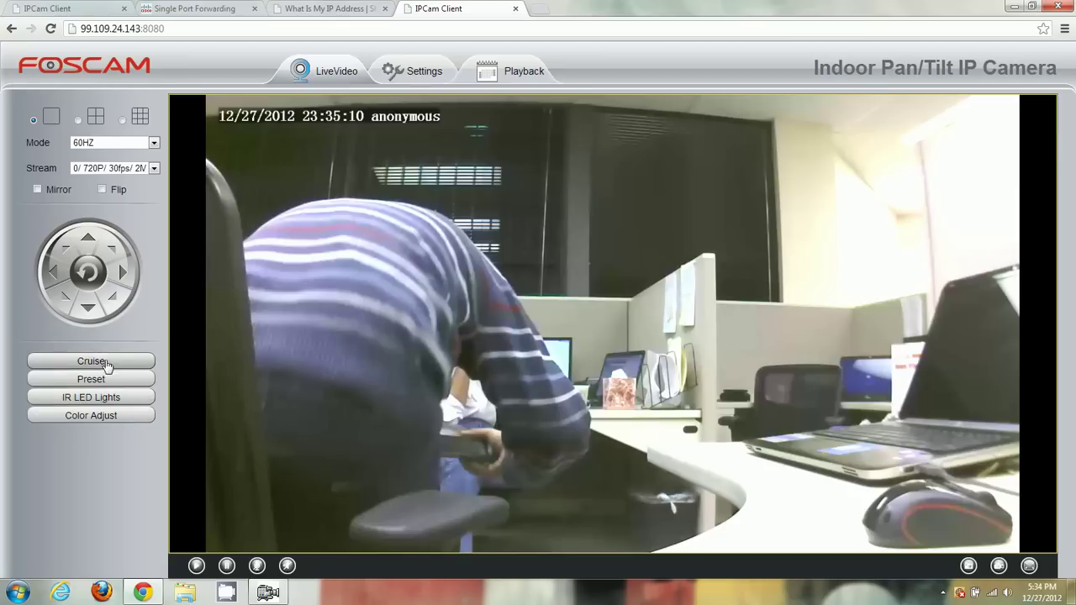
click(425, 73)
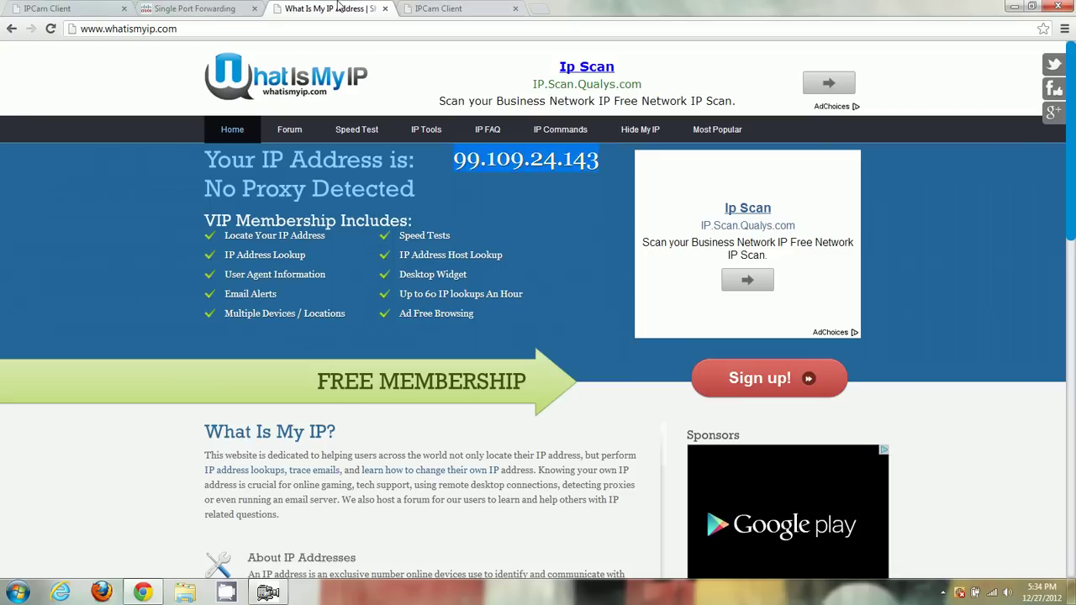
Review the FI9821W Camera 1 rule's 8080 port in the router's forwarding table.
click(345, 8)
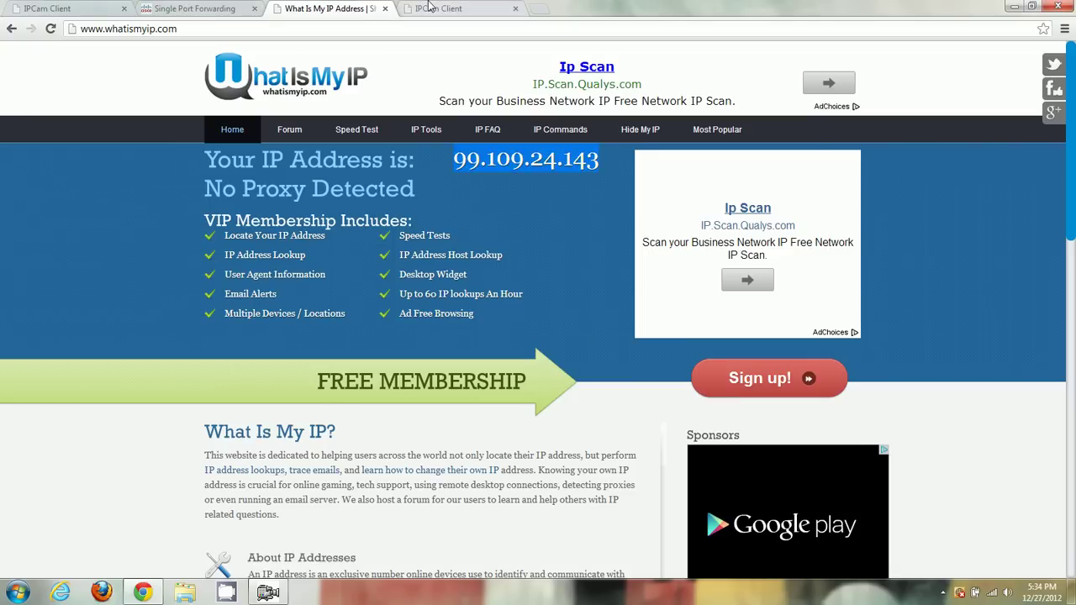
click(431, 6)
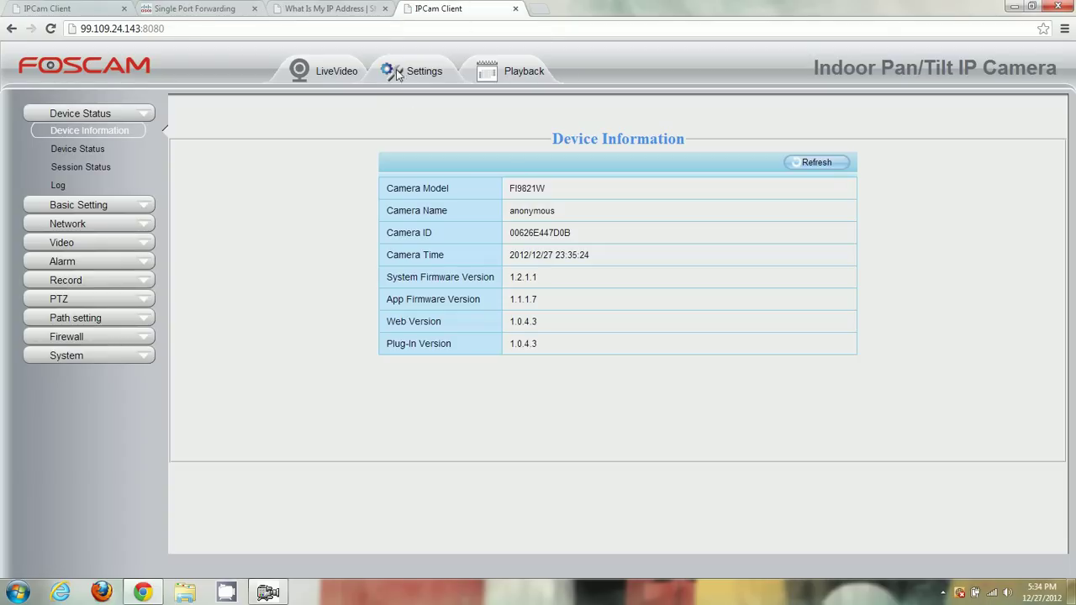
click(383, 8)
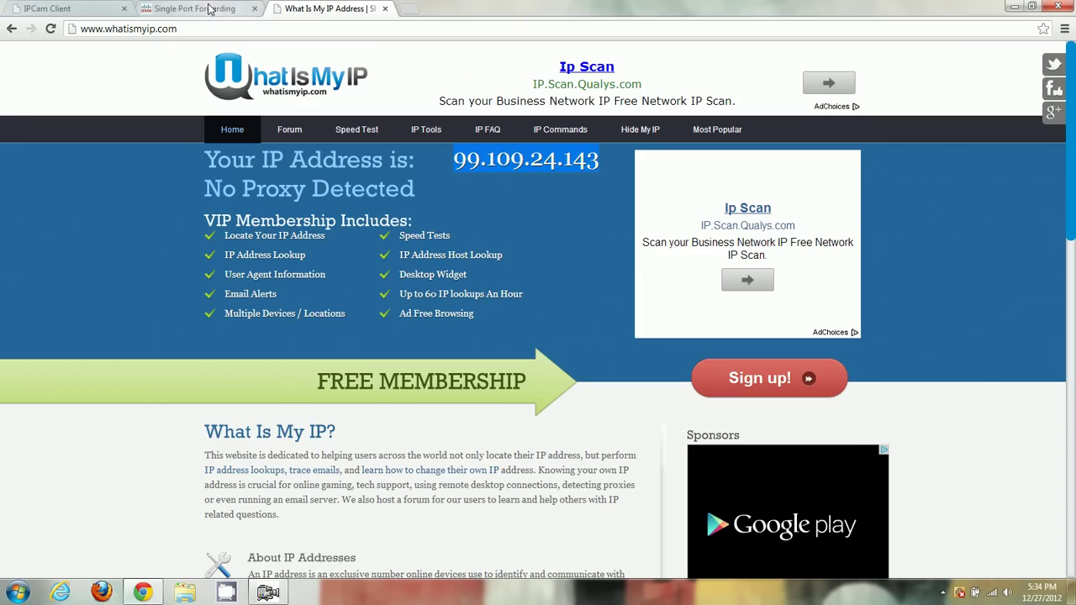
click(195, 8)
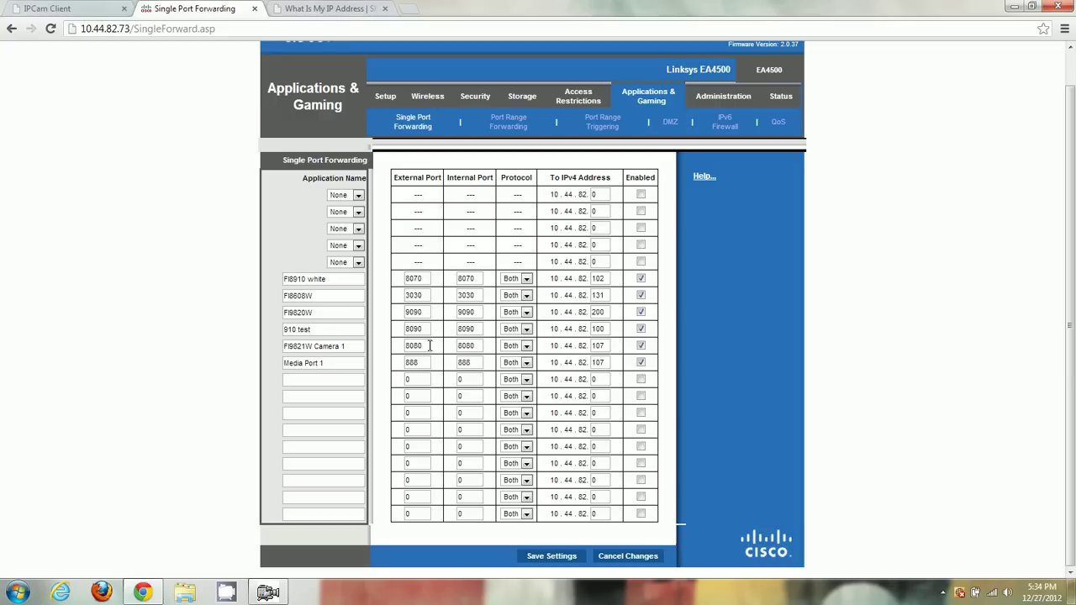
drag(424, 345, 400, 345)
click(841, 361)
key(ctrl+t)
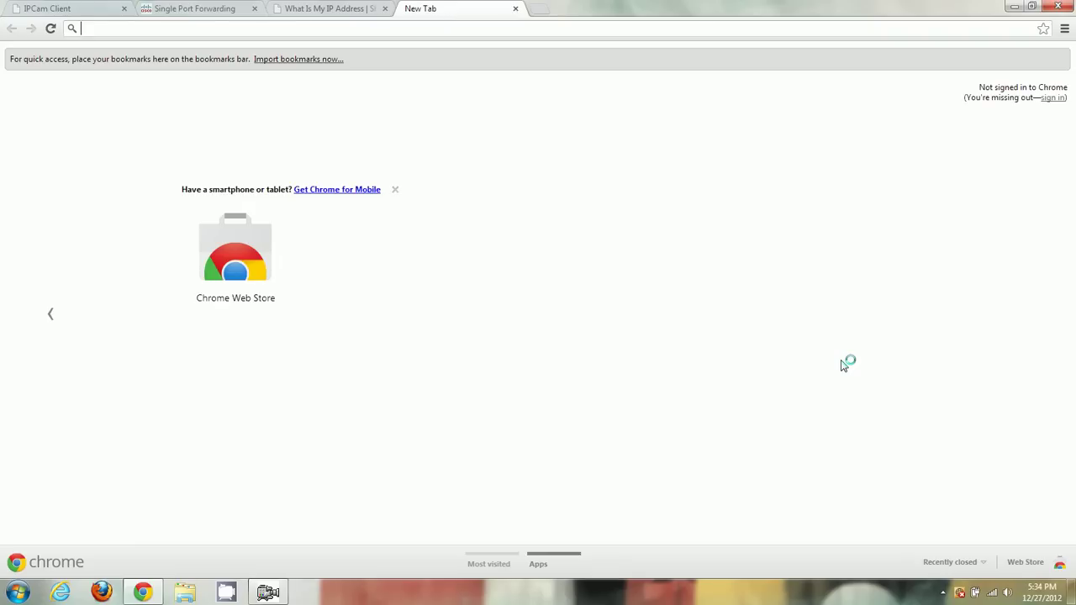
text(www.)
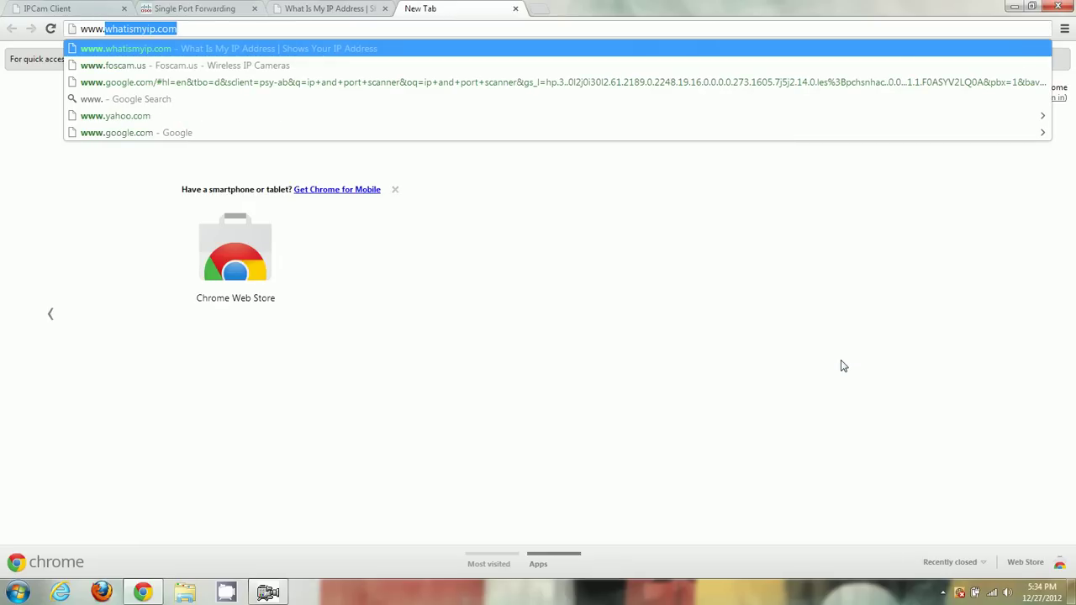
text(canyouseeme.org)
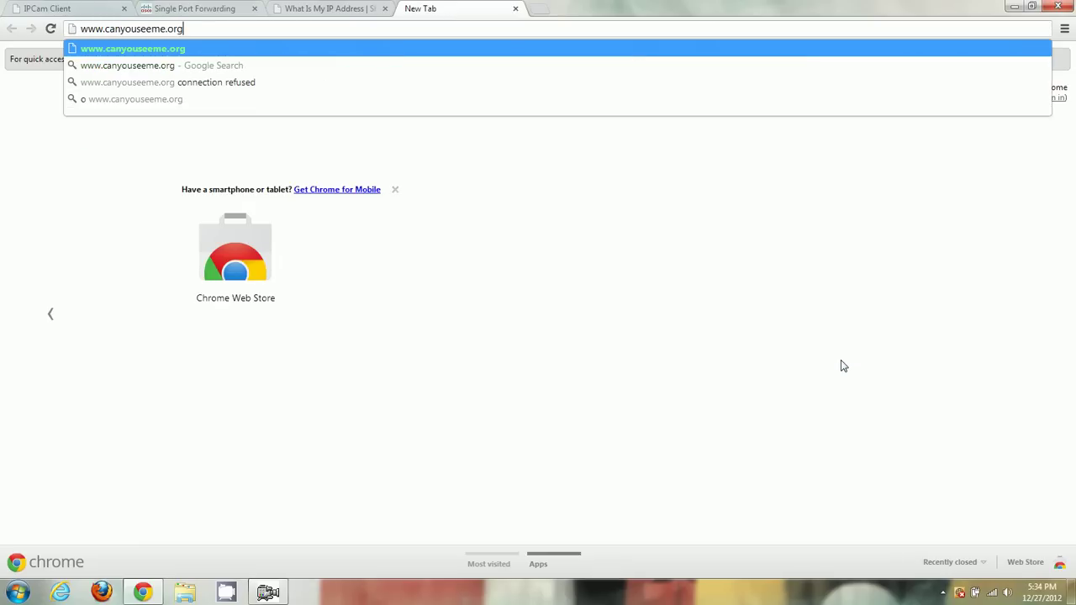
key(Return)
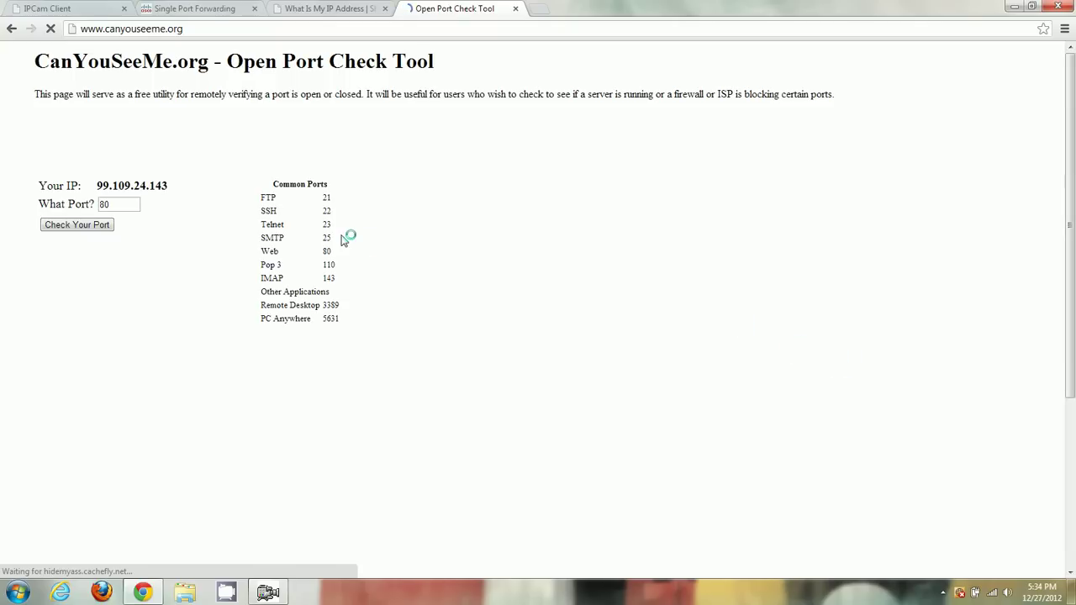
double_click(131, 204)
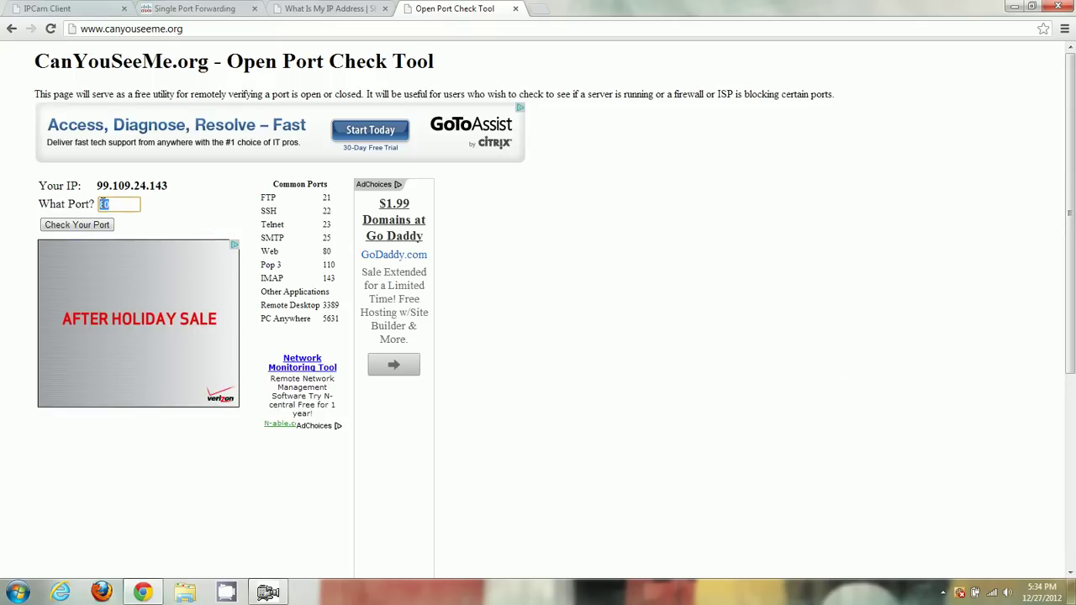
text(8080)
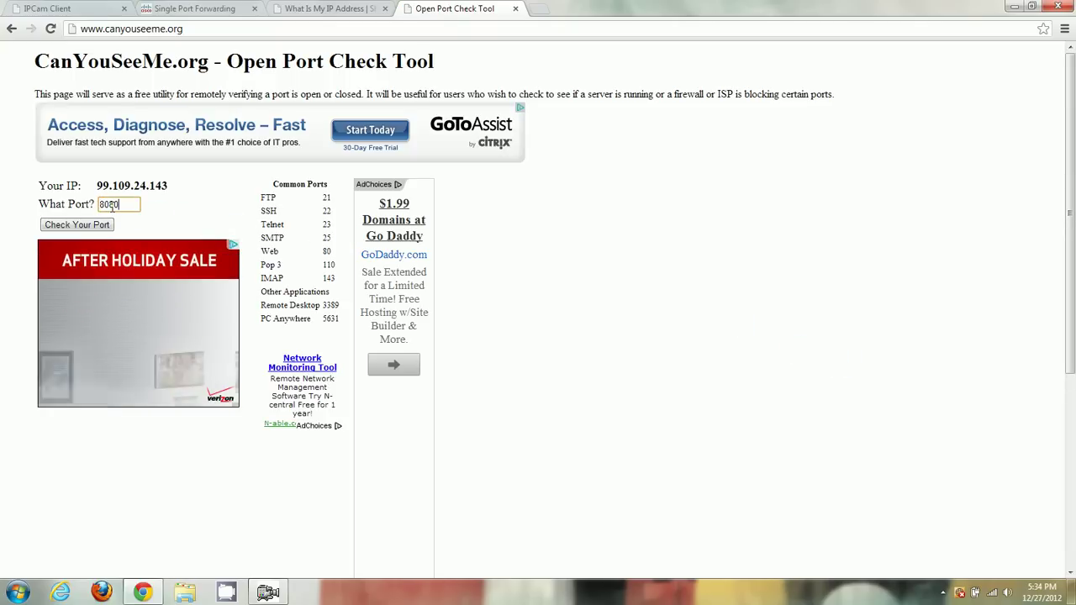
click(92, 225)
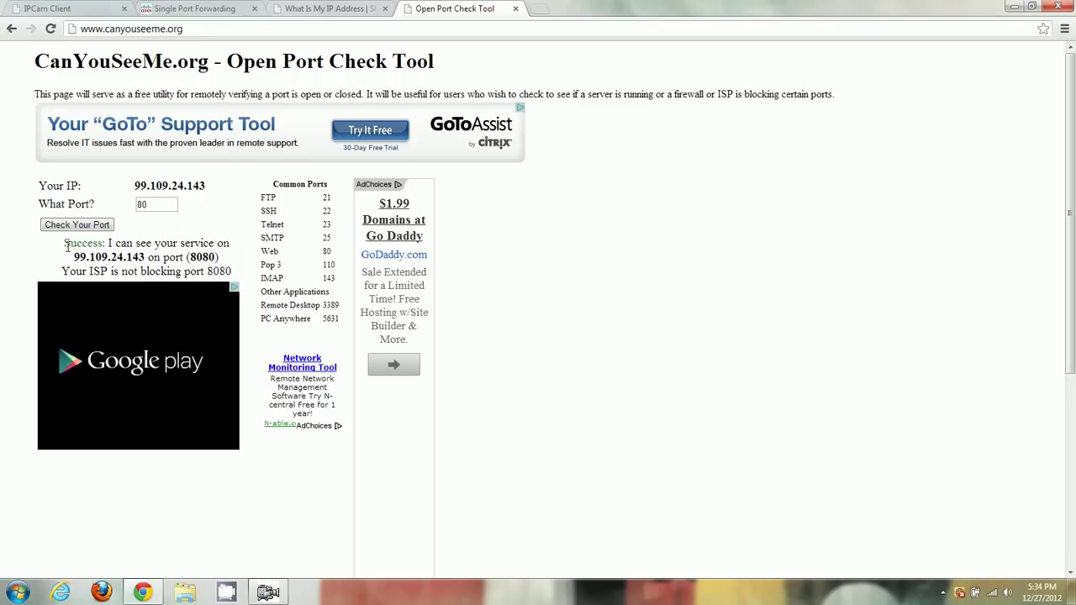
drag(67, 245, 235, 269)
click(232, 267)
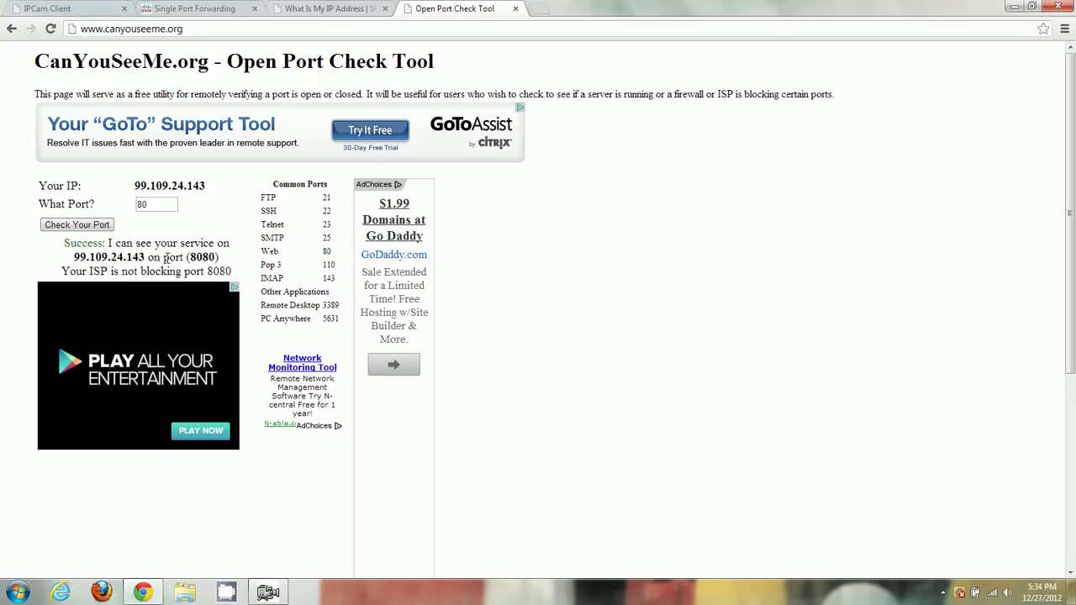
mouse_move(218, 257)
mouse_down()
mouse_move(74, 257)
mouse_move(212, 262)
mouse_up()
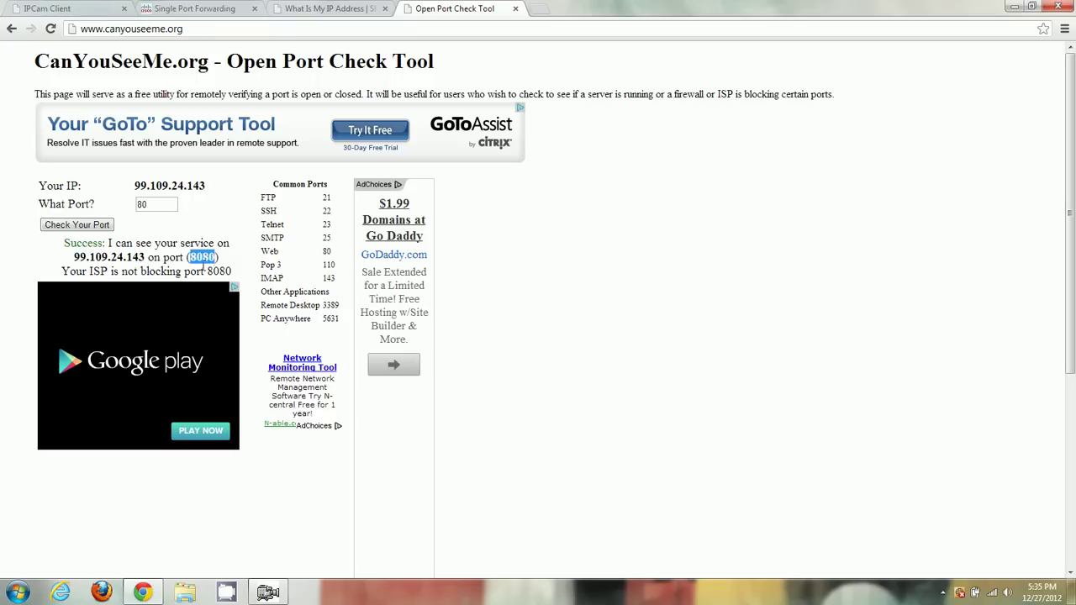
Check port 8081 and confirm it is refused.
click(160, 203)
text(81)
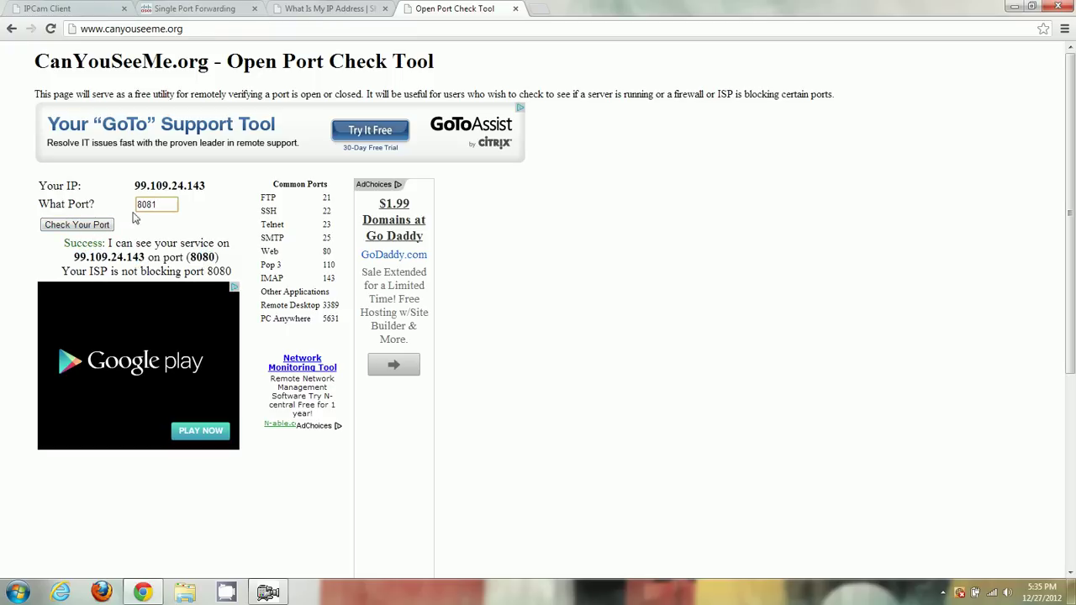
click(103, 225)
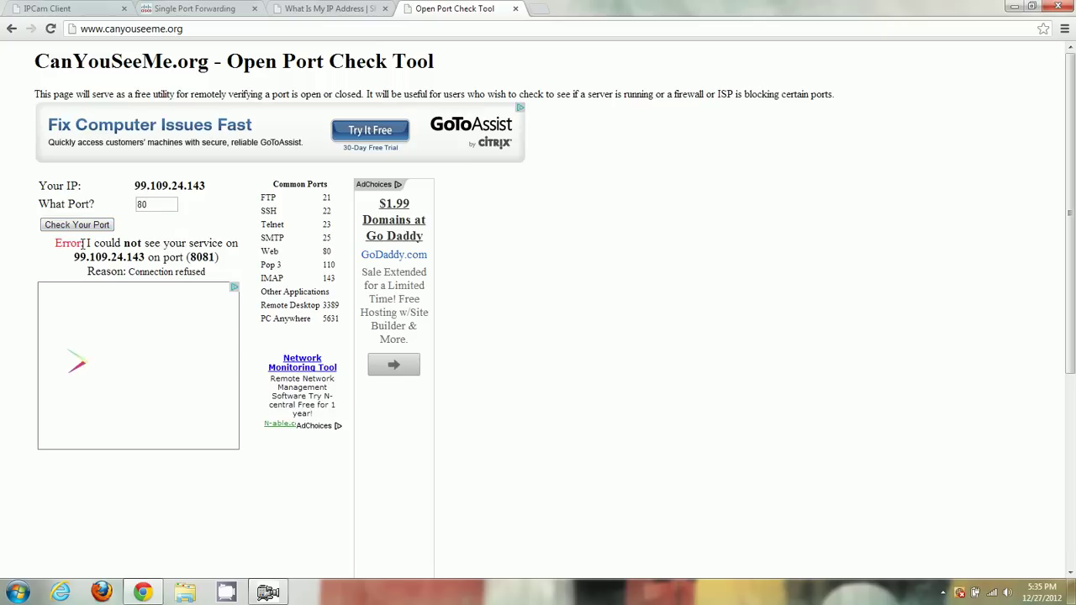
mouse_move(55, 243)
mouse_down()
mouse_move(205, 257)
mouse_move(55, 243)
mouse_up()
click(206, 257)
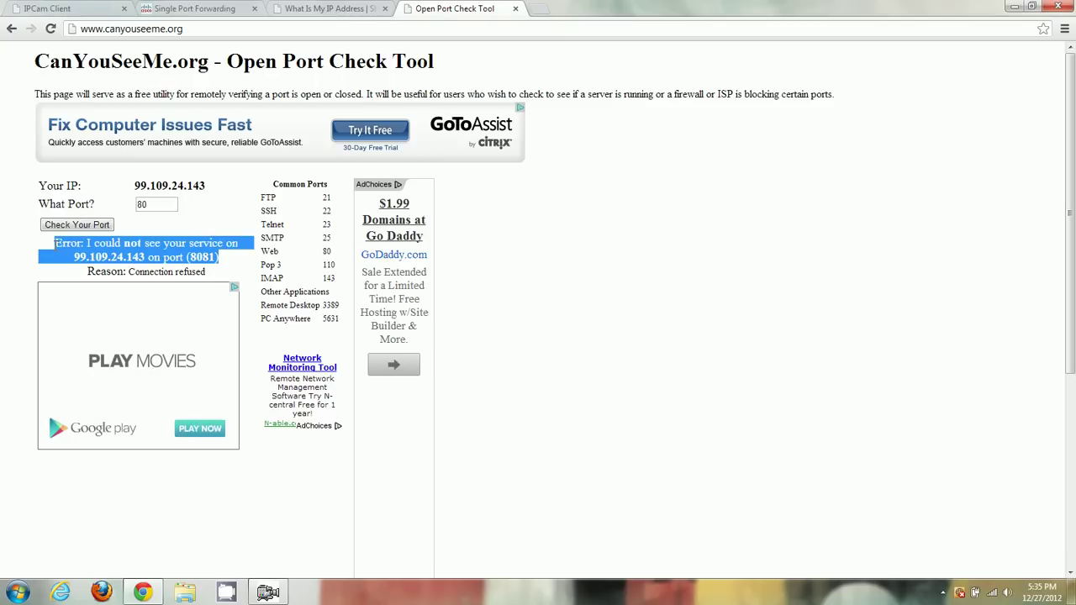
click(118, 243)
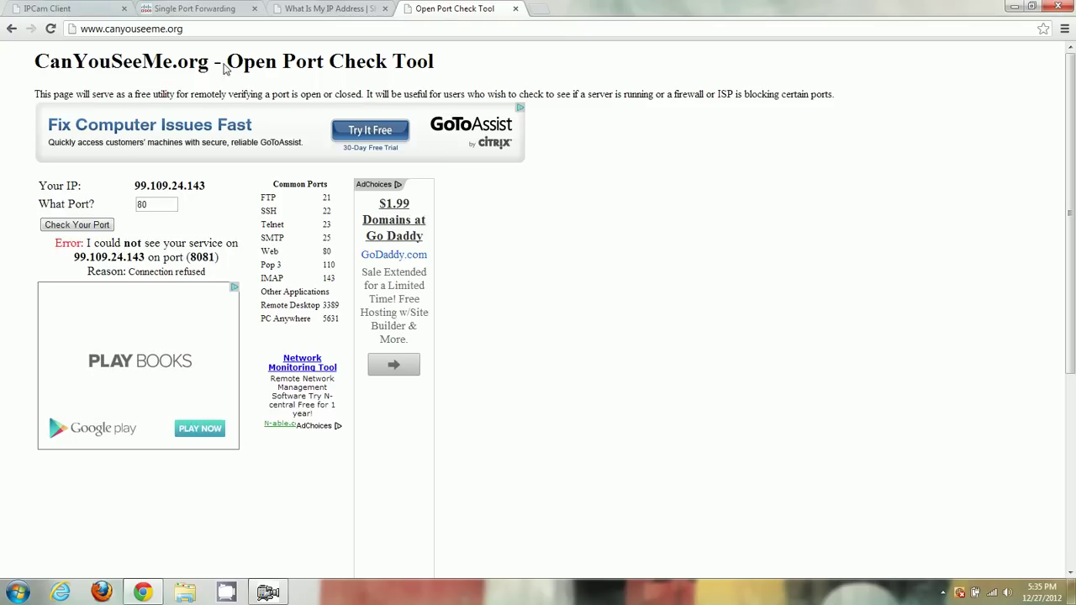
click(245, 9)
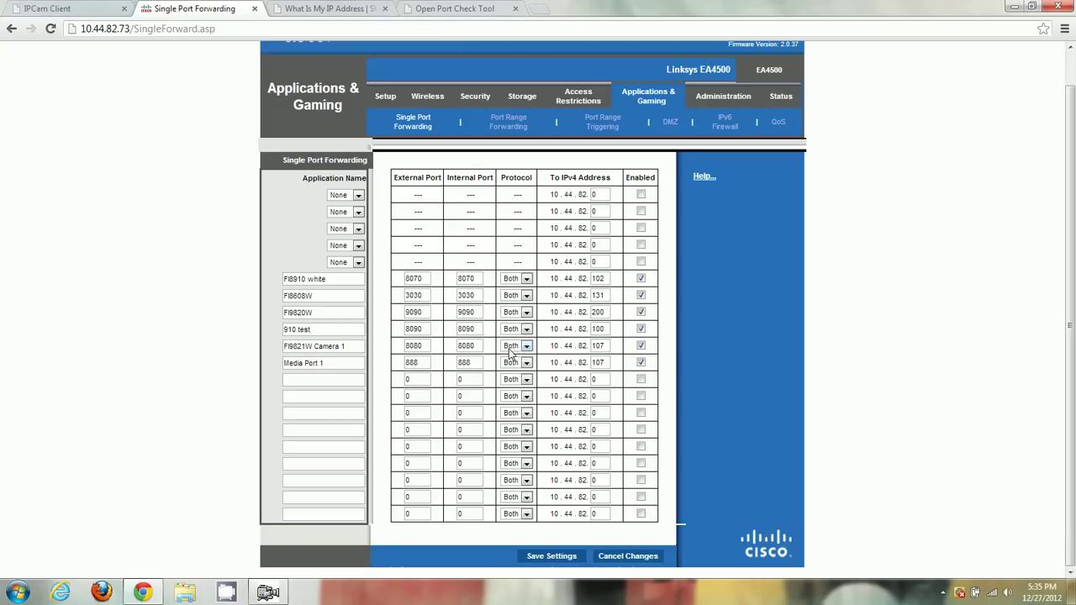
Close the Open Port Check Tool, What Is My IP and Single Port Forwarding tabs, keeping IPCam Client.
click(464, 12)
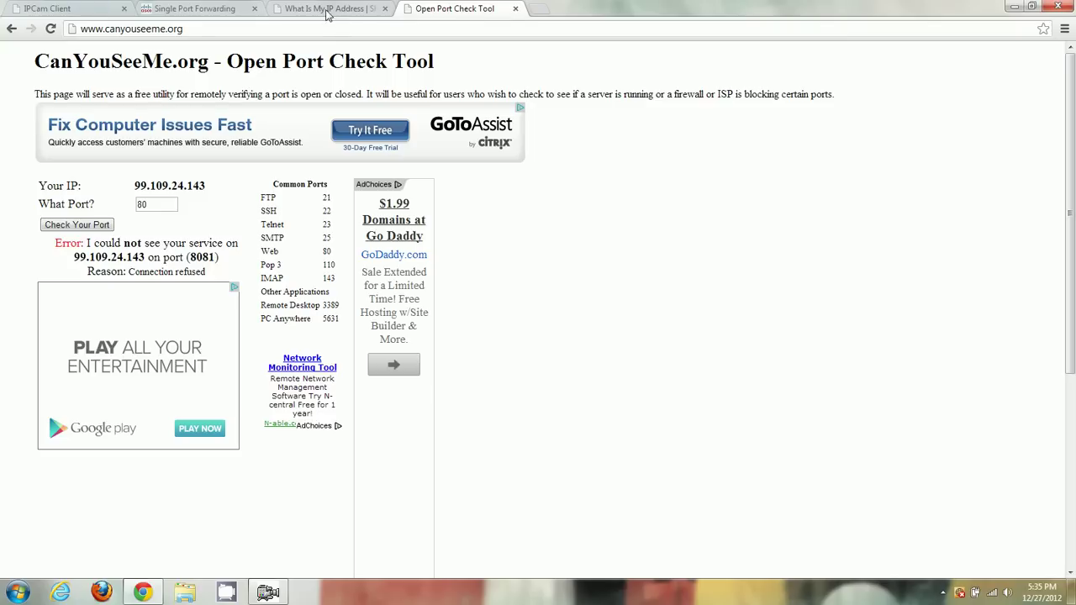
click(329, 10)
middle_click(462, 12)
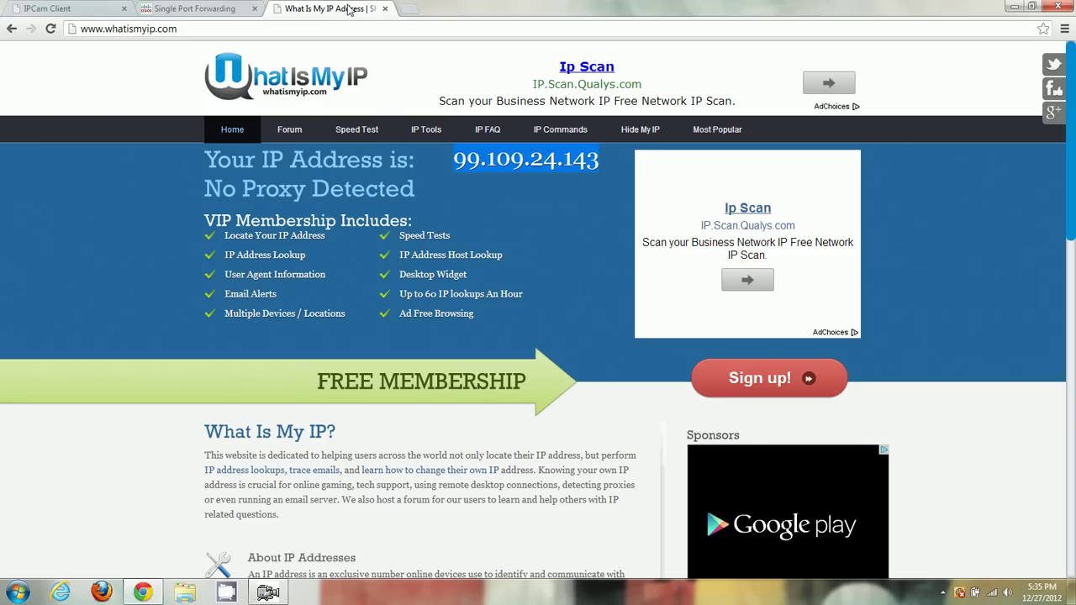
middle_click(351, 10)
click(118, 8)
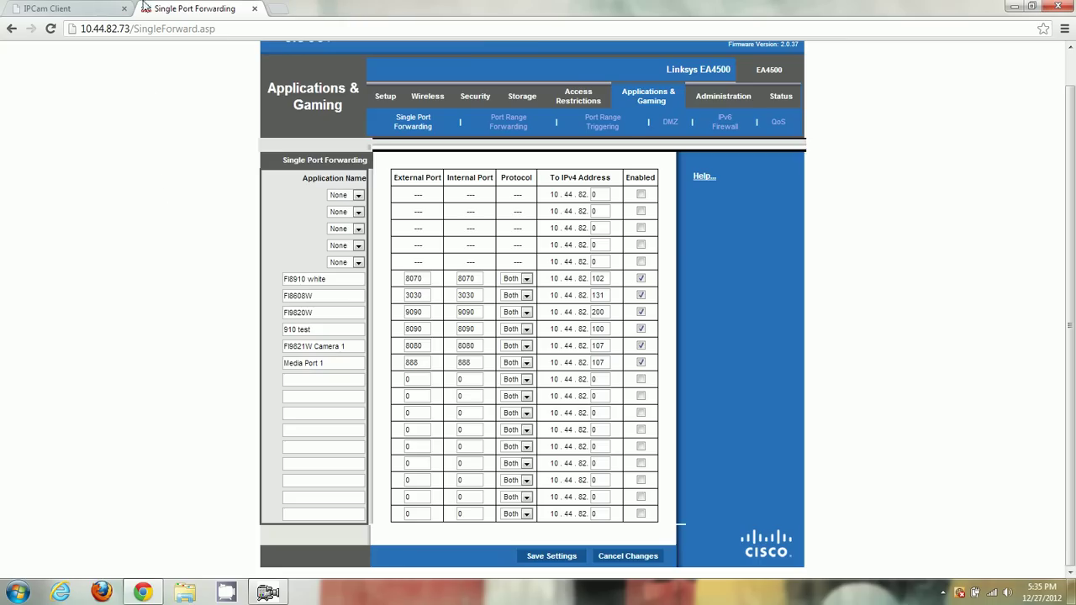
middle_click(164, 8)
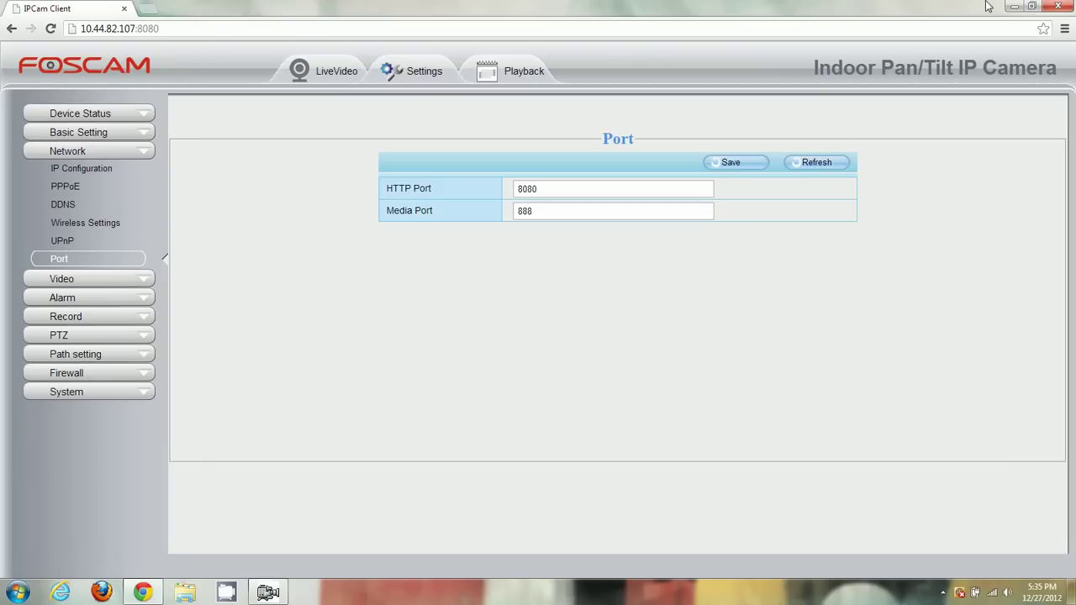